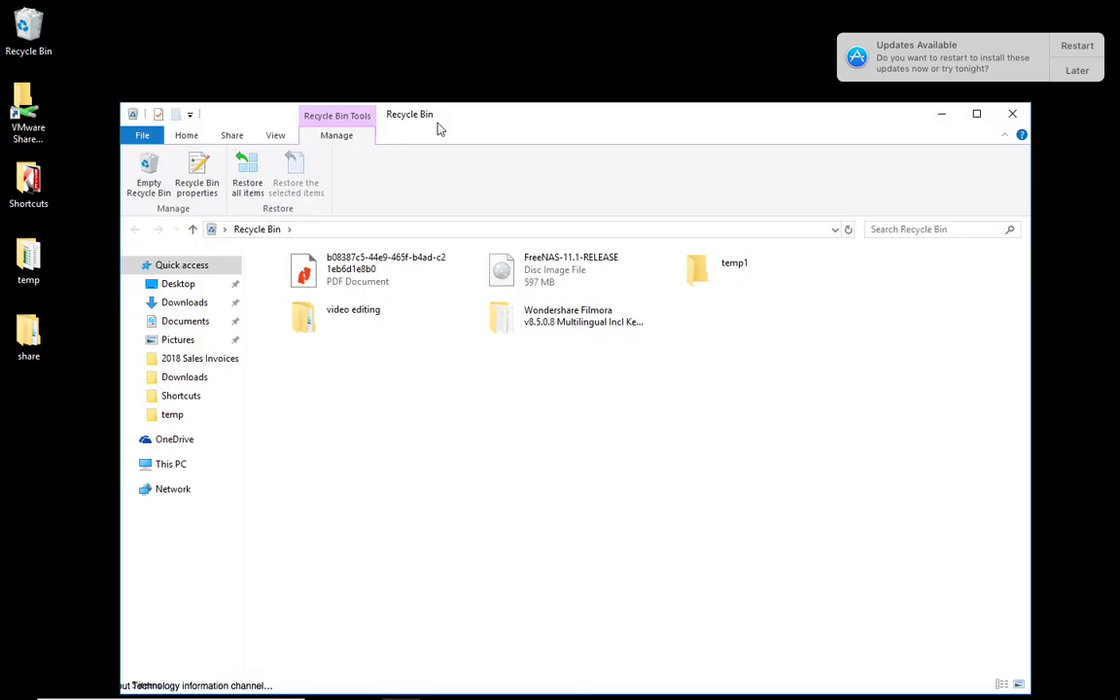
Open Computer Management for This PC and show the local Users list.
{"action": "left_click", "coordinate": [1002, 118]}
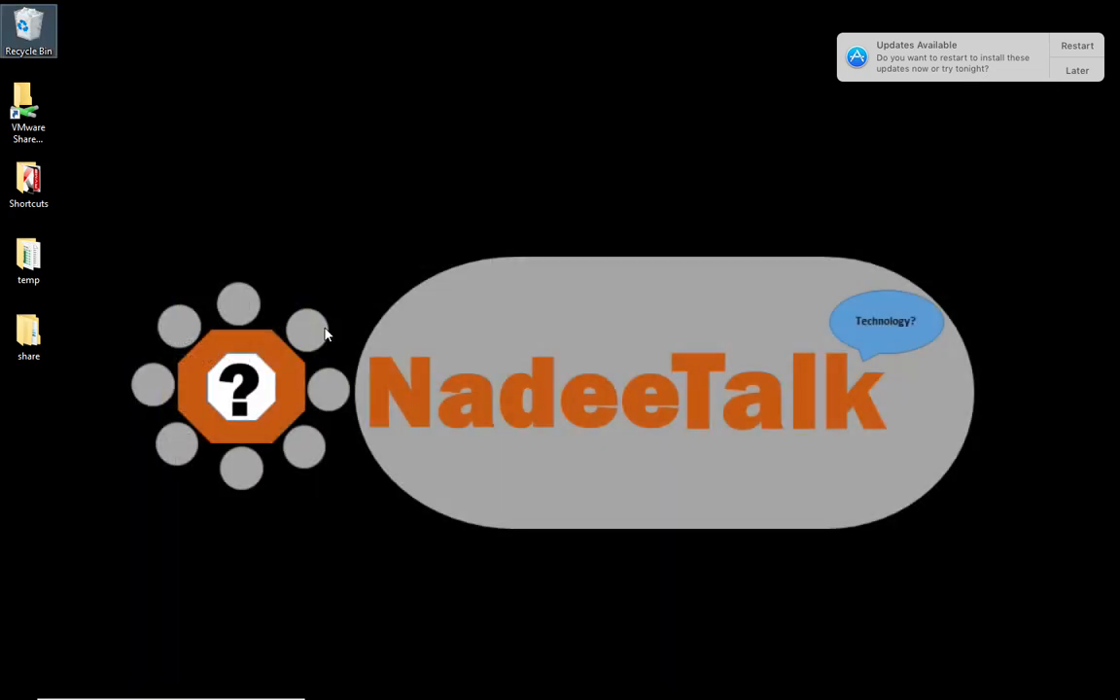
{"action": "double_click", "coordinate": [23, 39]}
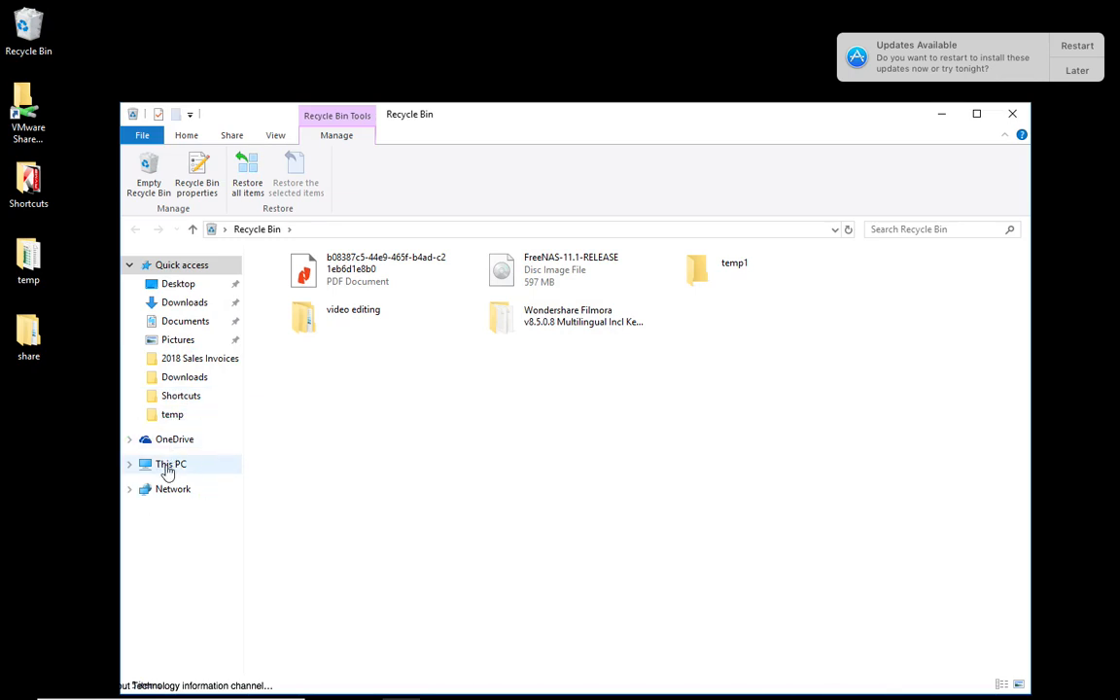
{"action": "right_click", "coordinate": [167, 473]}
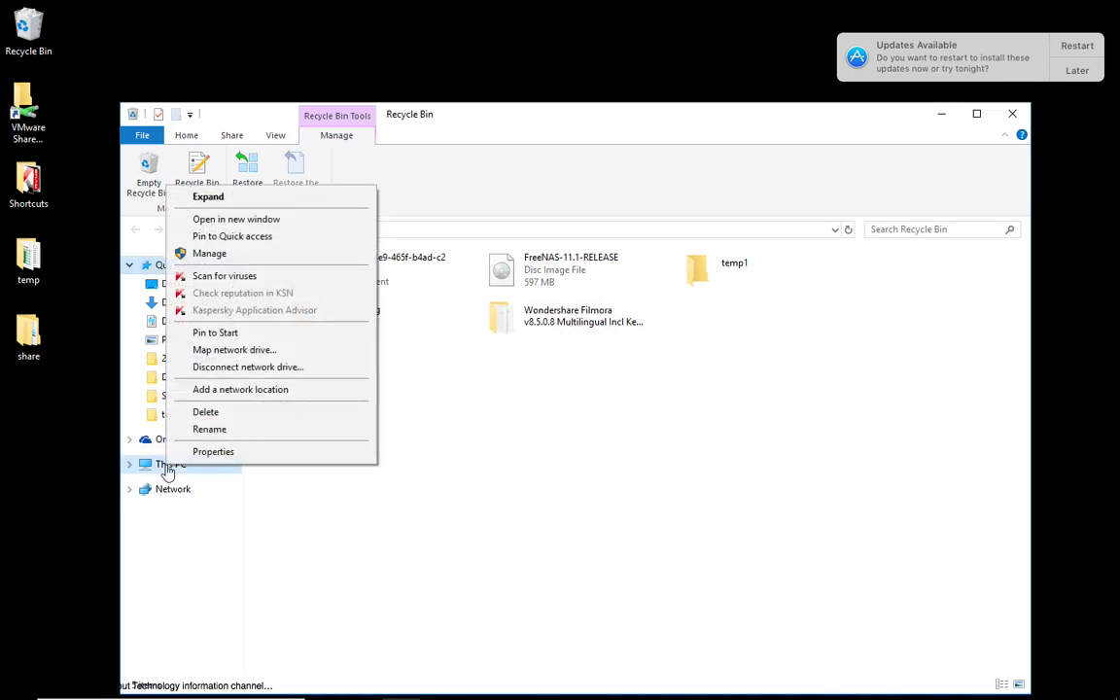
{"action": "left_click", "coordinate": [249, 256]}
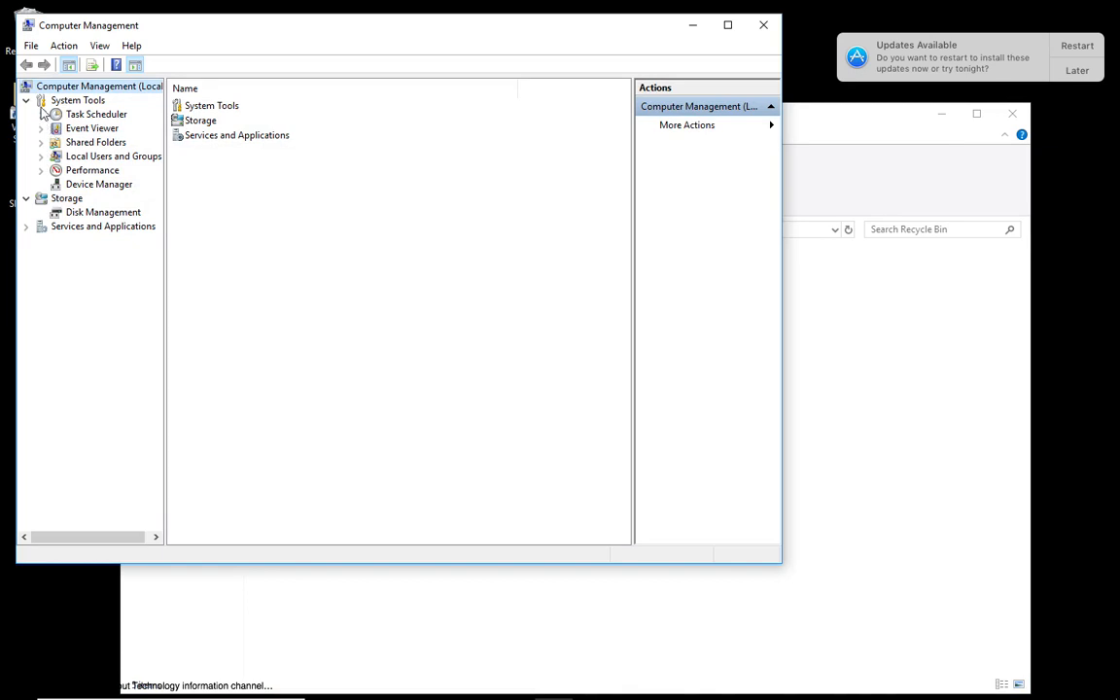
{"action": "left_click", "coordinate": [41, 157]}
{"action": "left_click", "coordinate": [87, 170]}
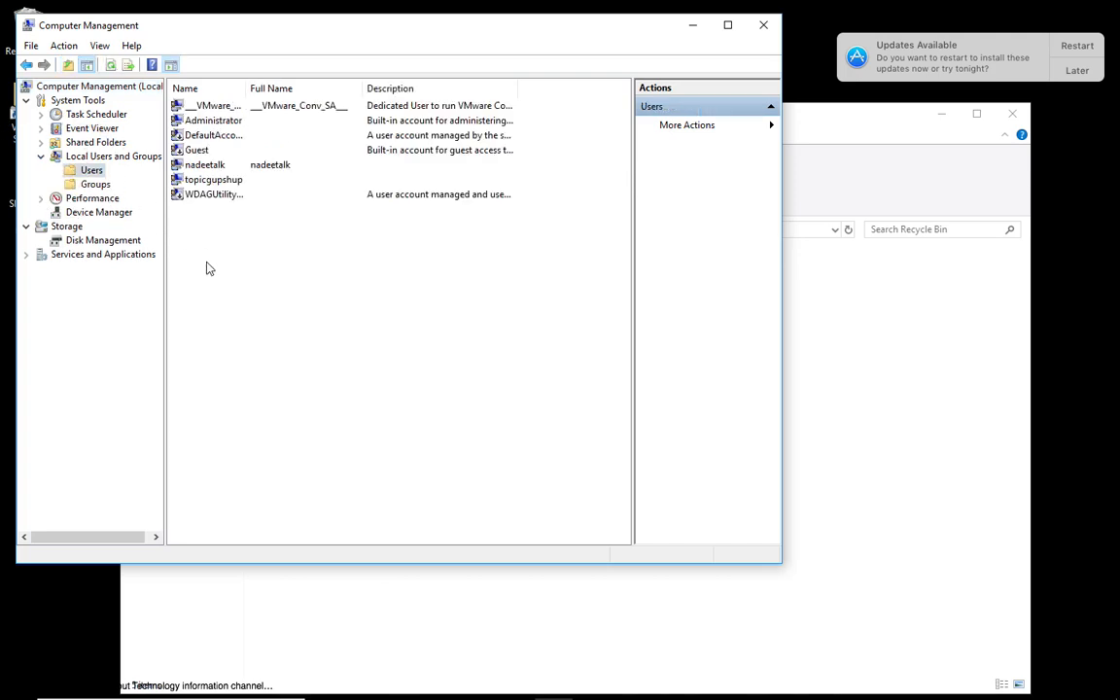
Start a new local user and enter Test1 as the user name.
{"action": "right_click", "coordinate": [228, 233]}
{"action": "left_click", "coordinate": [261, 238]}
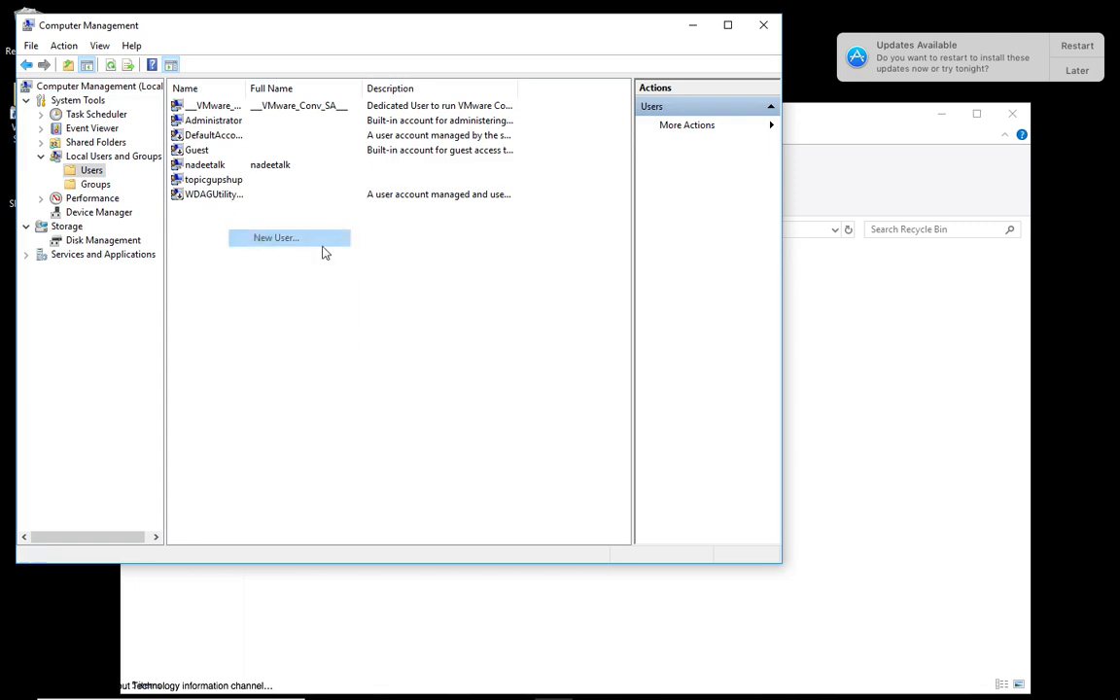
{"action": "type", "text": "Test"}
{"action": "key", "text": "BackSpace"}
{"action": "key", "text": "BackSpace"}
{"action": "key", "text": "BackSpace"}
{"action": "key", "text": "BackSpace"}
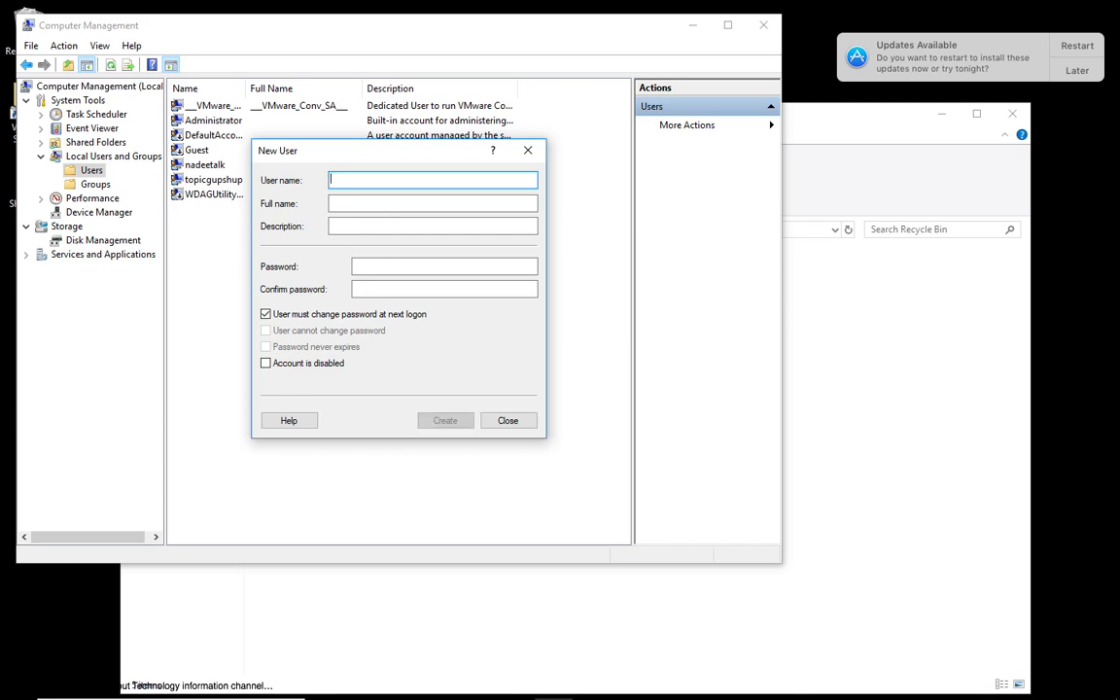
{"action": "type", "text": "Test User"}
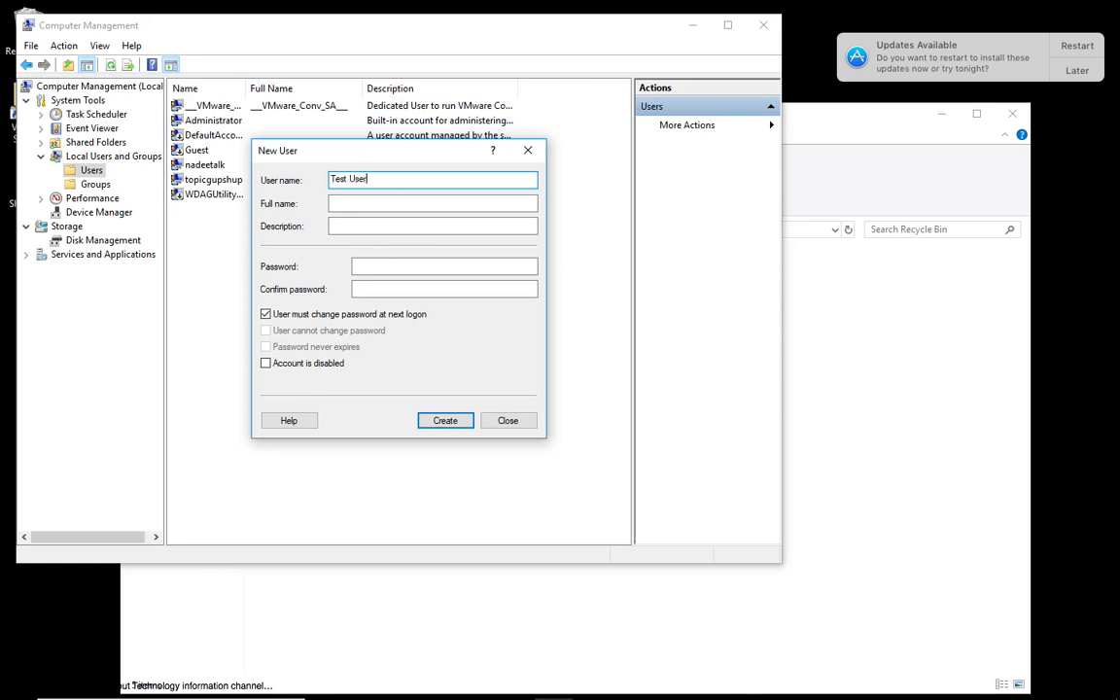
{"action": "key", "text": "BackSpace"}
{"action": "key", "text": "BackSpace"}
{"action": "key", "text": "BackSpace"}
{"action": "key", "text": "BackSpace"}
{"action": "key", "text": "BackSpace"}
{"action": "type", "text": "1"}
{"action": "key", "text": "Tab"}
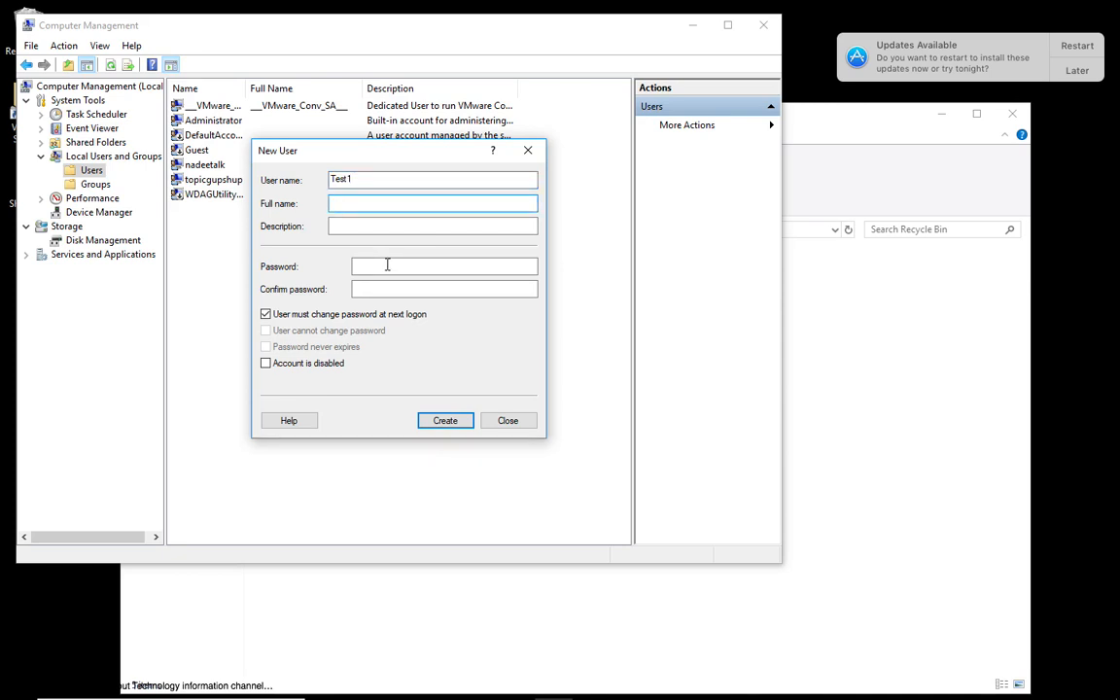
Copy the user name Test1 into the new user's full name and description.
{"action": "left_click_drag", "start_coordinate": [375, 180], "coordinate": [288, 175]}
{"action": "key", "text": "ctrl+c"}
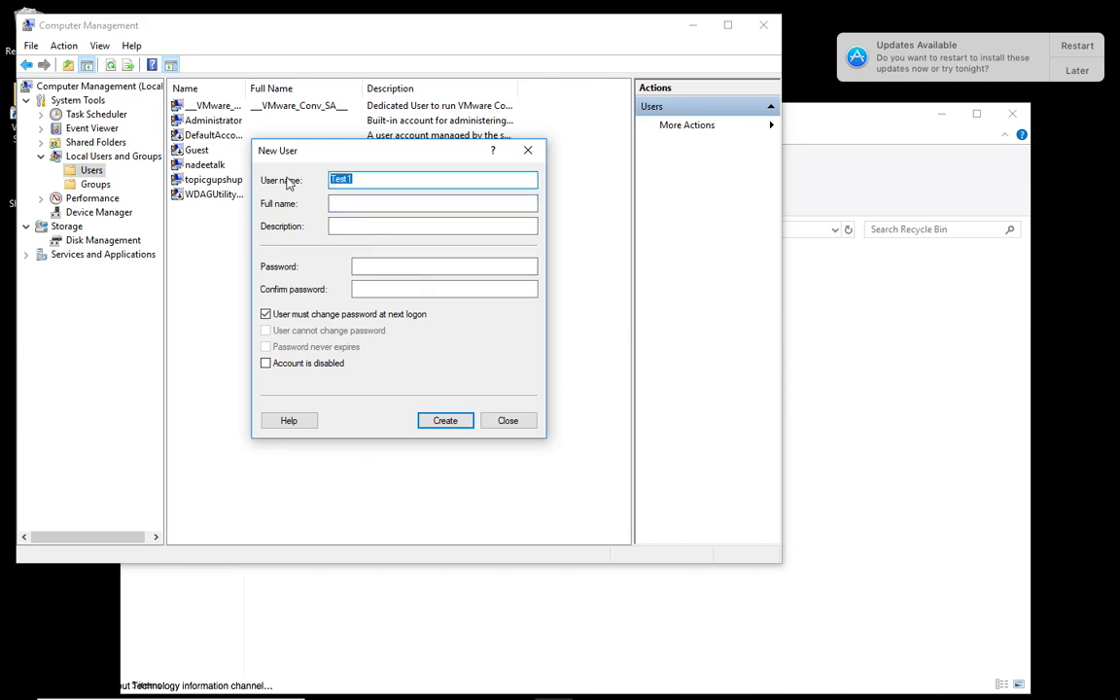
{"action": "left_click", "coordinate": [345, 204]}
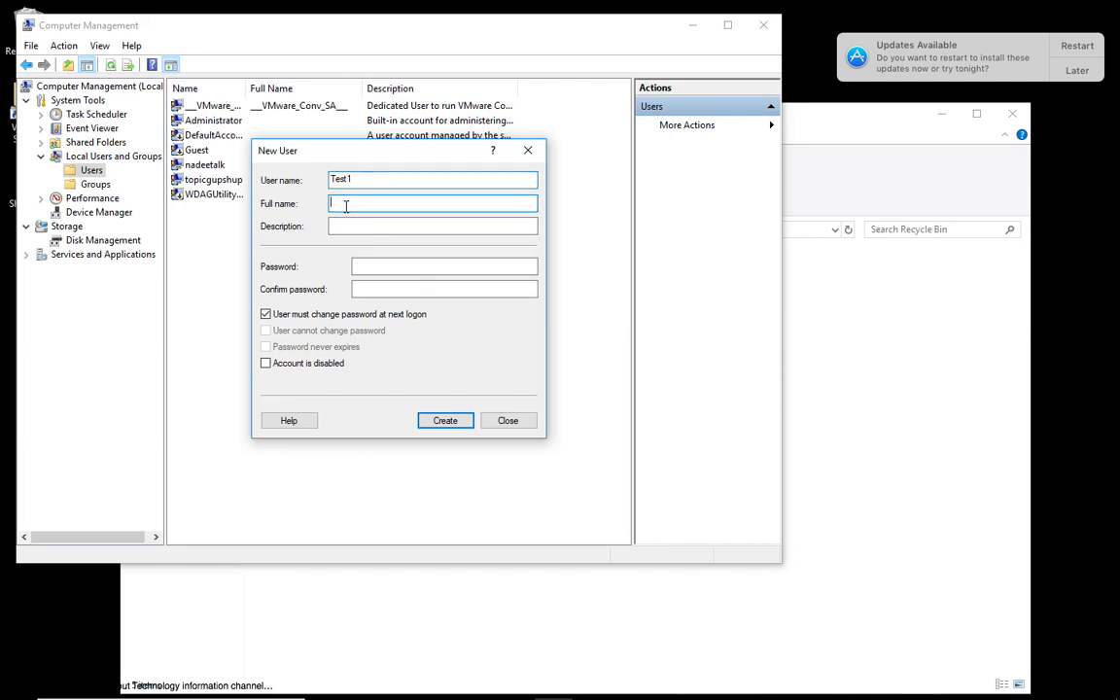
{"action": "key", "text": "ctrl+v"}
{"action": "left_click", "coordinate": [345, 225]}
{"action": "key", "text": "ctrl+v"}
Clear the requirement to change the password at next logon, and enter and confirm the account password.
{"action": "left_click", "coordinate": [268, 316]}
{"action": "left_click", "coordinate": [378, 267]}
{"action": "type", "text": "123"}
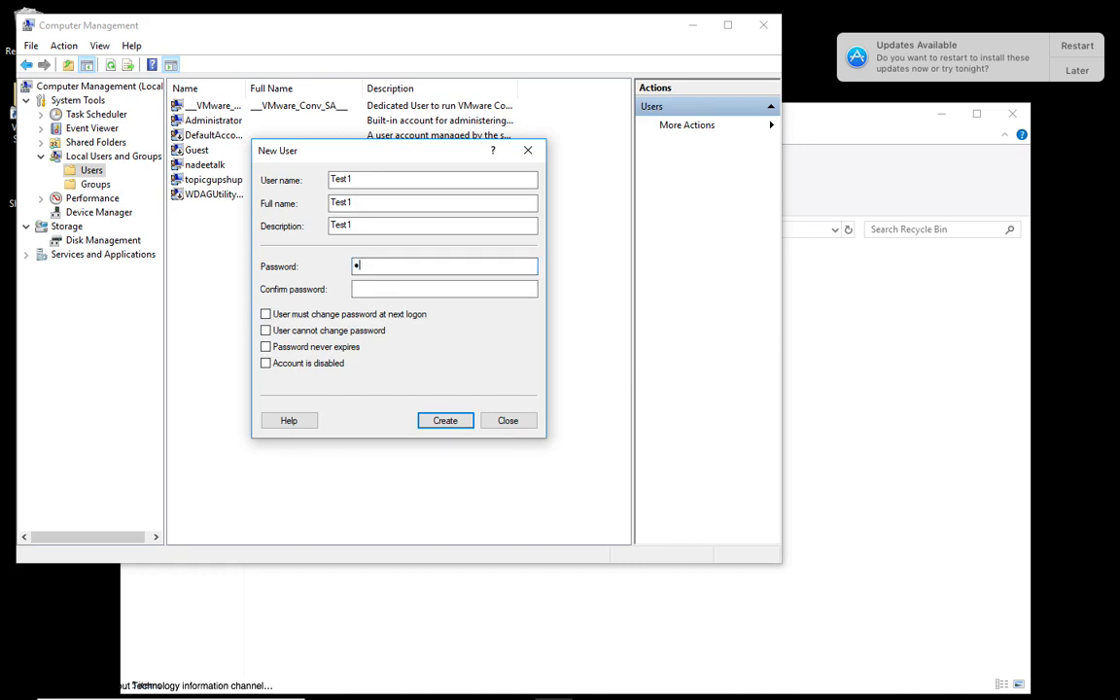
{"action": "type", "text": "456"}
{"action": "left_click", "coordinate": [373, 287]}
{"action": "type", "text": "12345"}
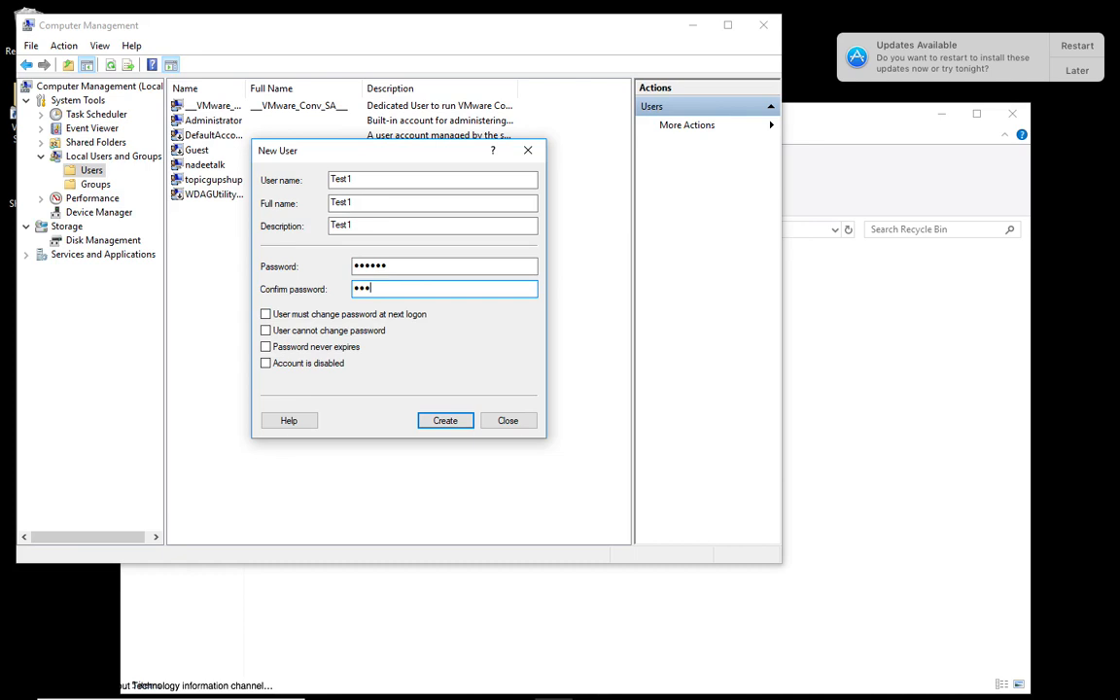
{"action": "type", "text": "6"}
Try the options requiring a password change at next logon and forbidding password changes, and clear both again.
{"action": "left_click", "coordinate": [266, 317]}
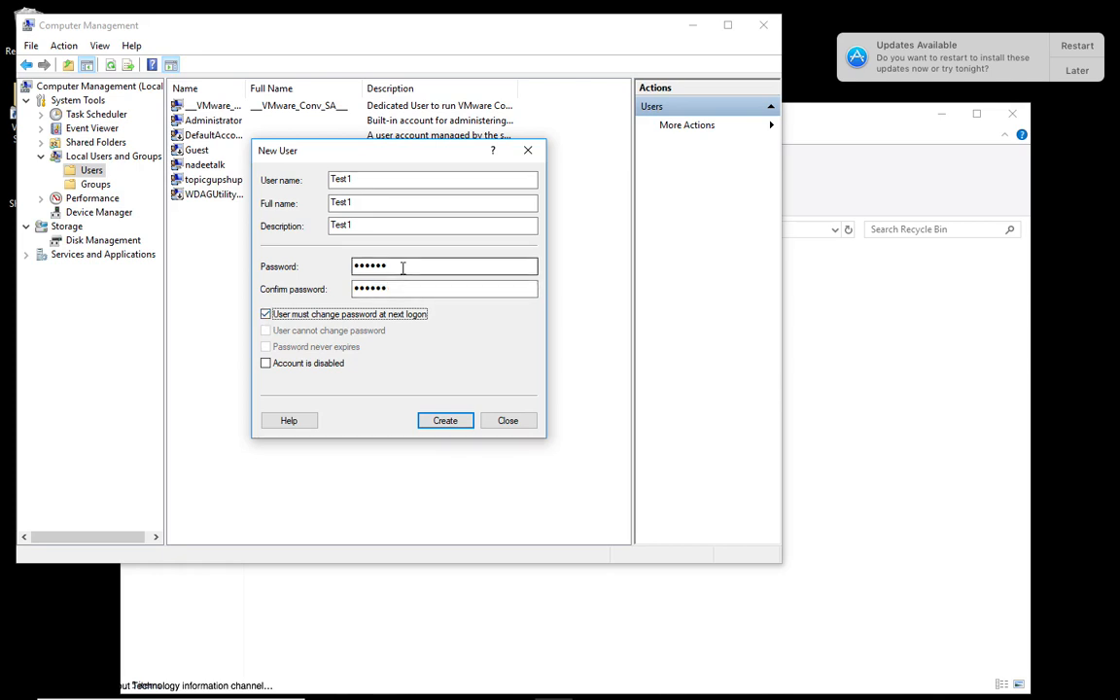
{"action": "left_click", "coordinate": [267, 315]}
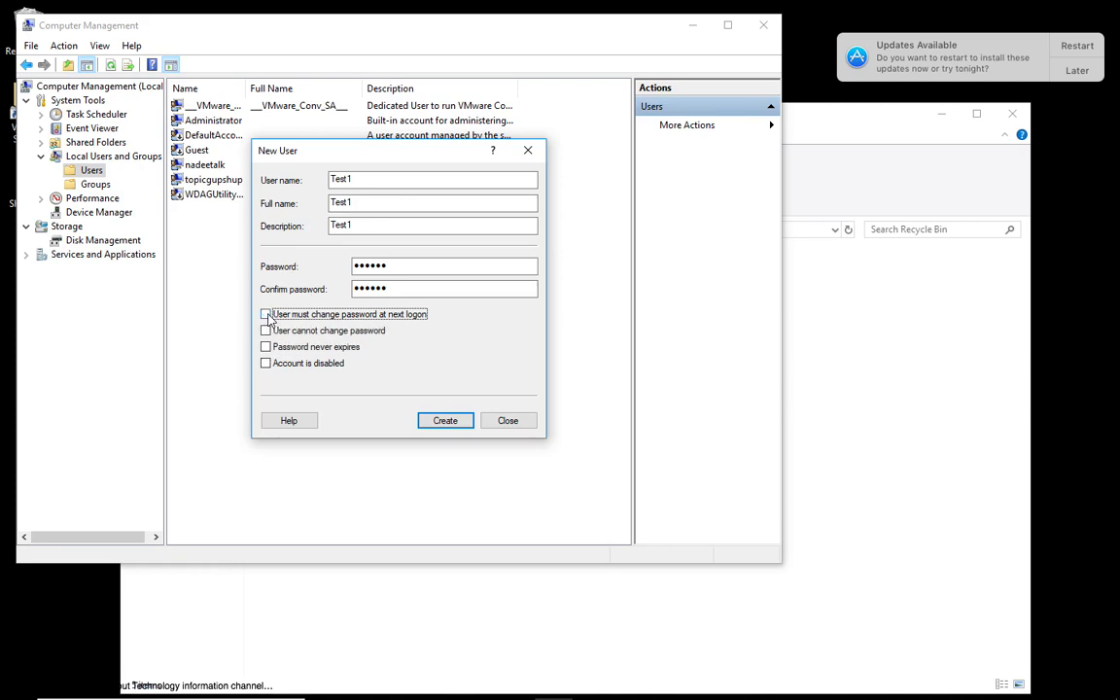
{"action": "left_click", "coordinate": [265, 332]}
{"action": "left_click", "coordinate": [266, 331]}
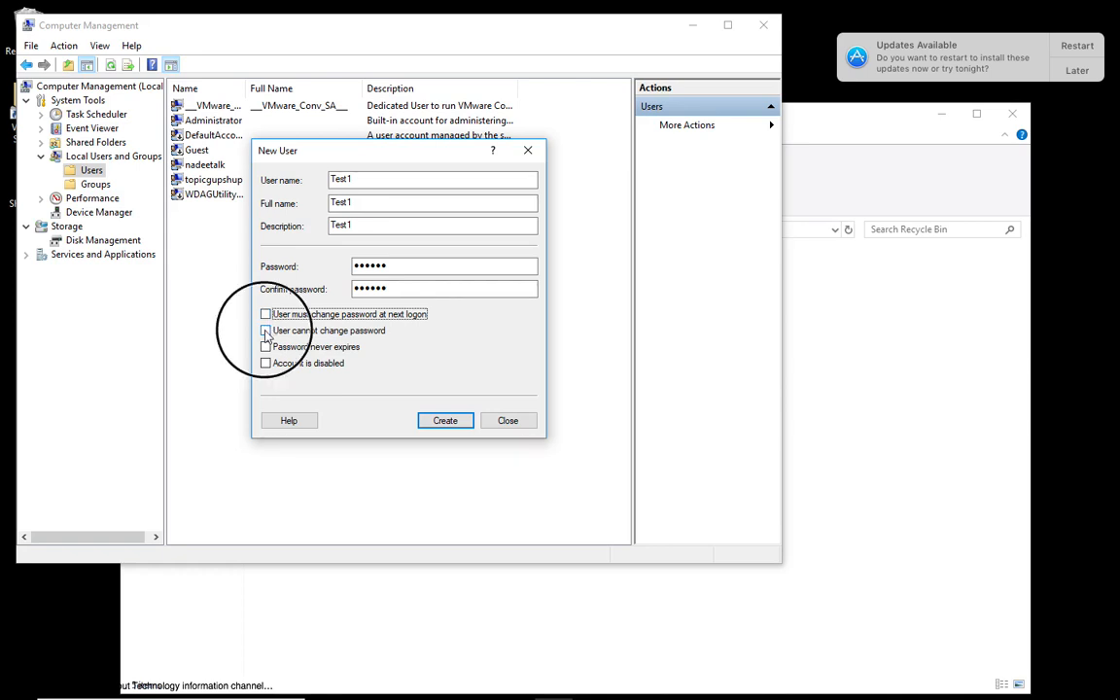
{"action": "left_click", "coordinate": [265, 331]}
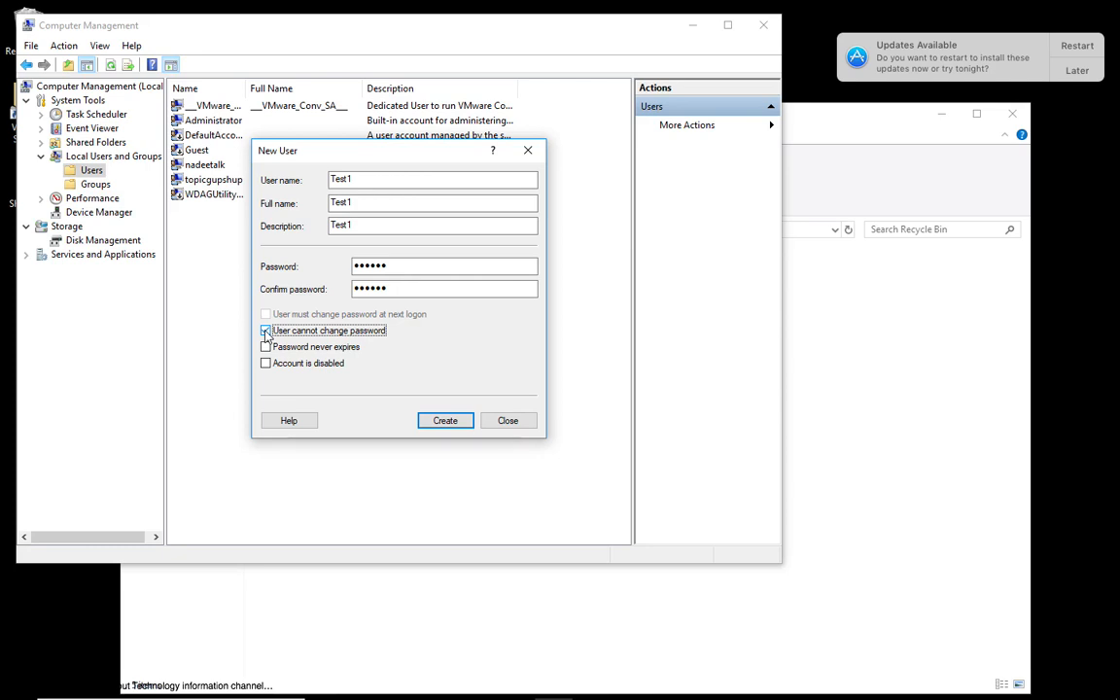
{"action": "left_click", "coordinate": [265, 331]}
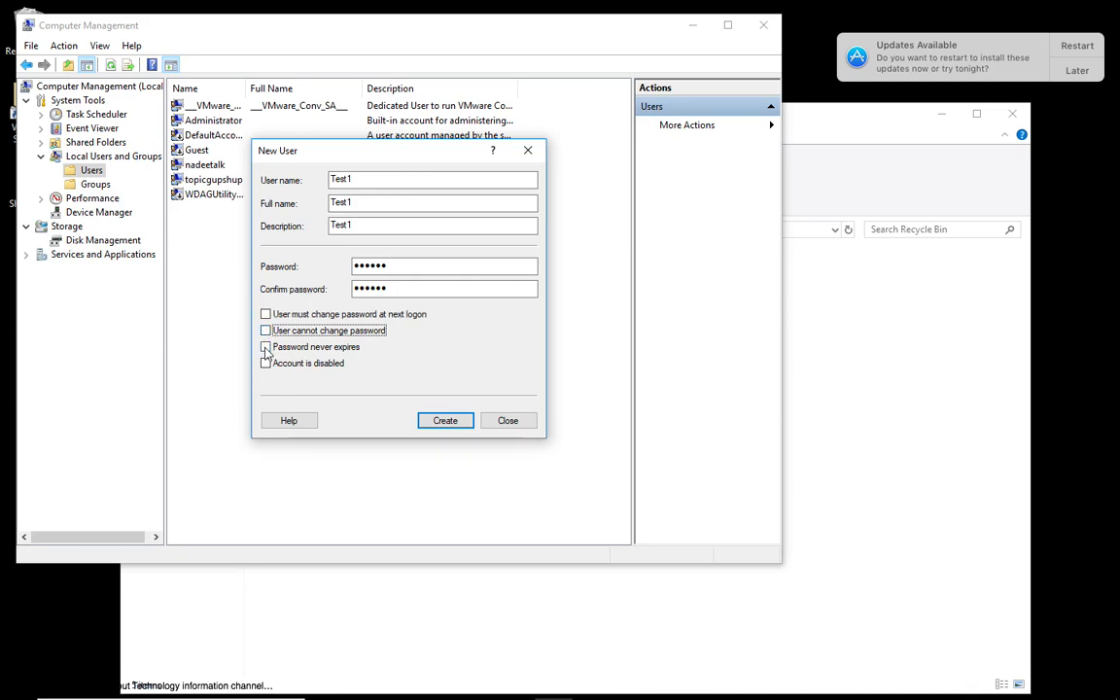
Set the password to never expire with the account left enabled, create the user and close the New User dialog.
{"action": "left_click", "coordinate": [265, 347]}
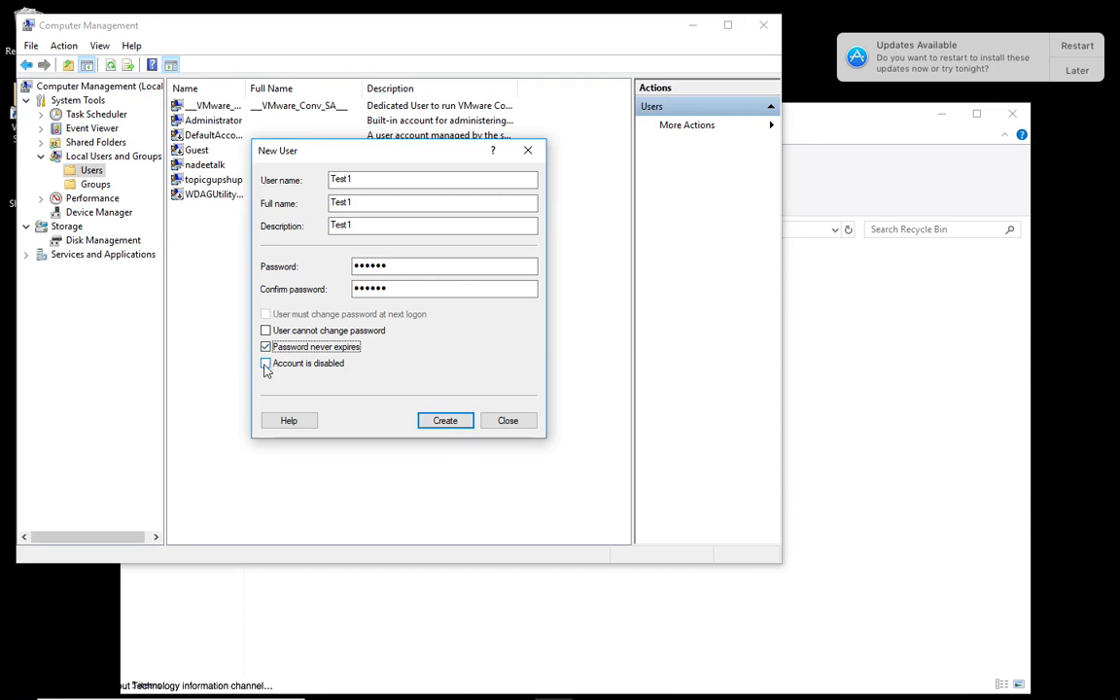
{"action": "left_click", "coordinate": [265, 367]}
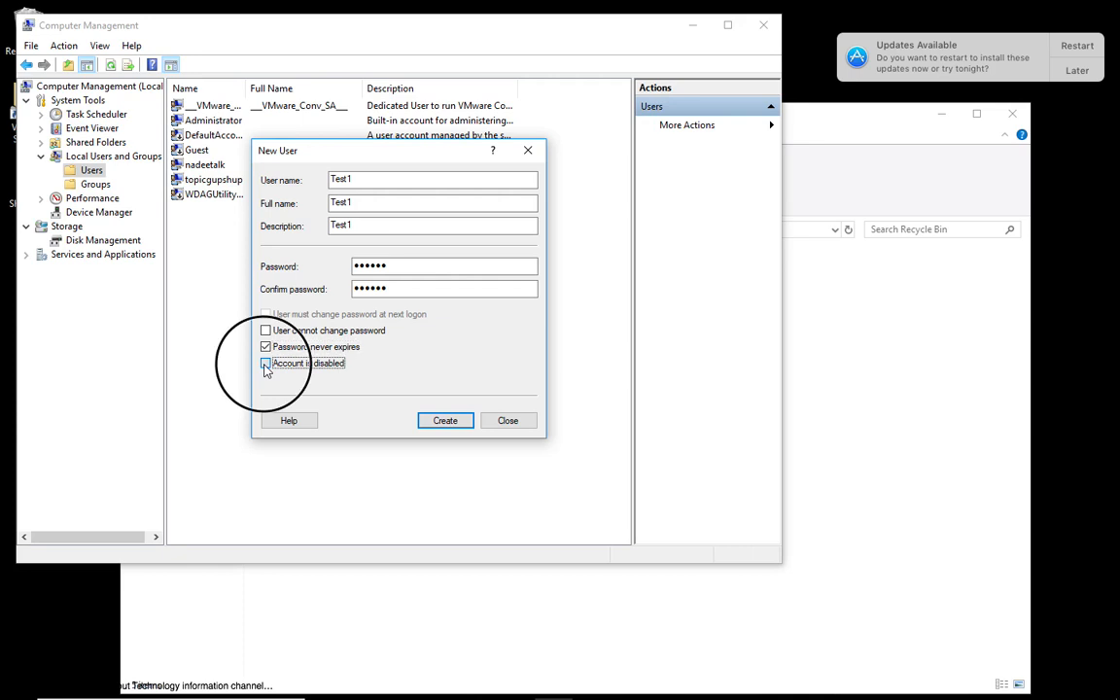
{"action": "left_click", "coordinate": [265, 365]}
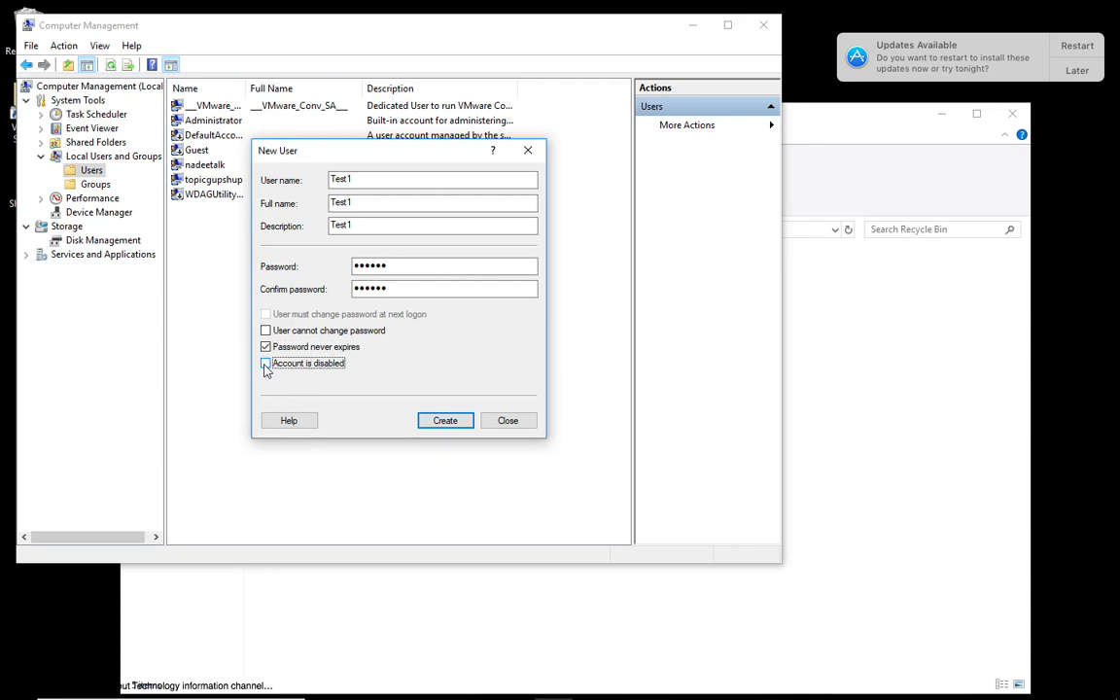
{"action": "left_click", "coordinate": [445, 421]}
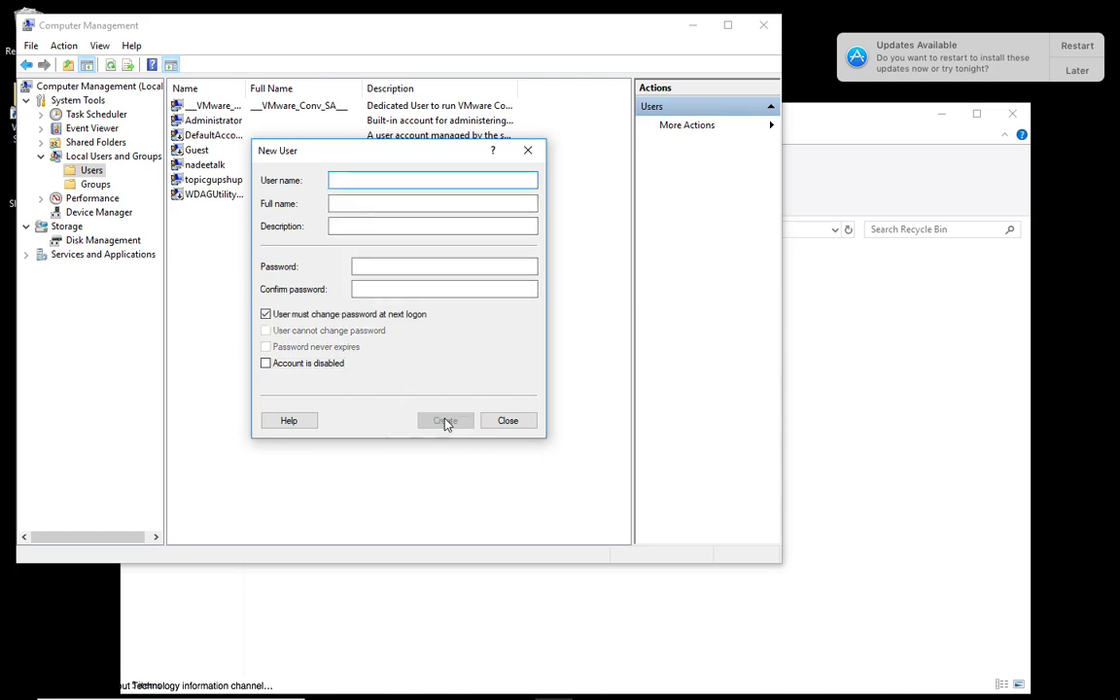
{"action": "left_click", "coordinate": [504, 426]}
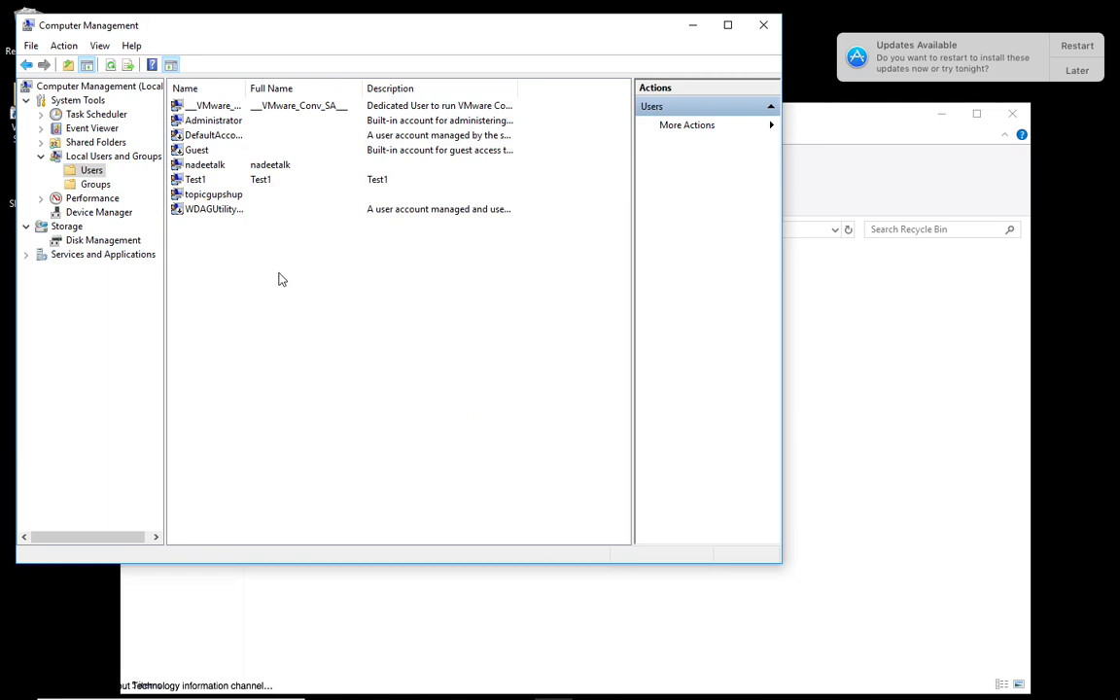
{"action": "left_click", "coordinate": [190, 182]}
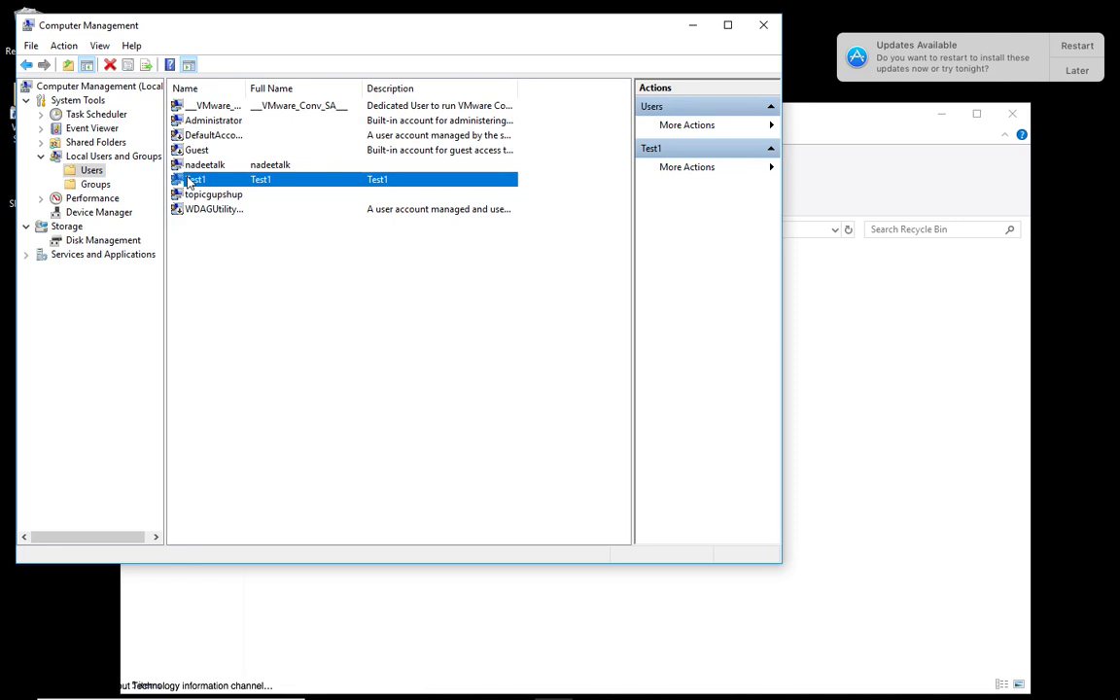
{"action": "right_click", "coordinate": [189, 182]}
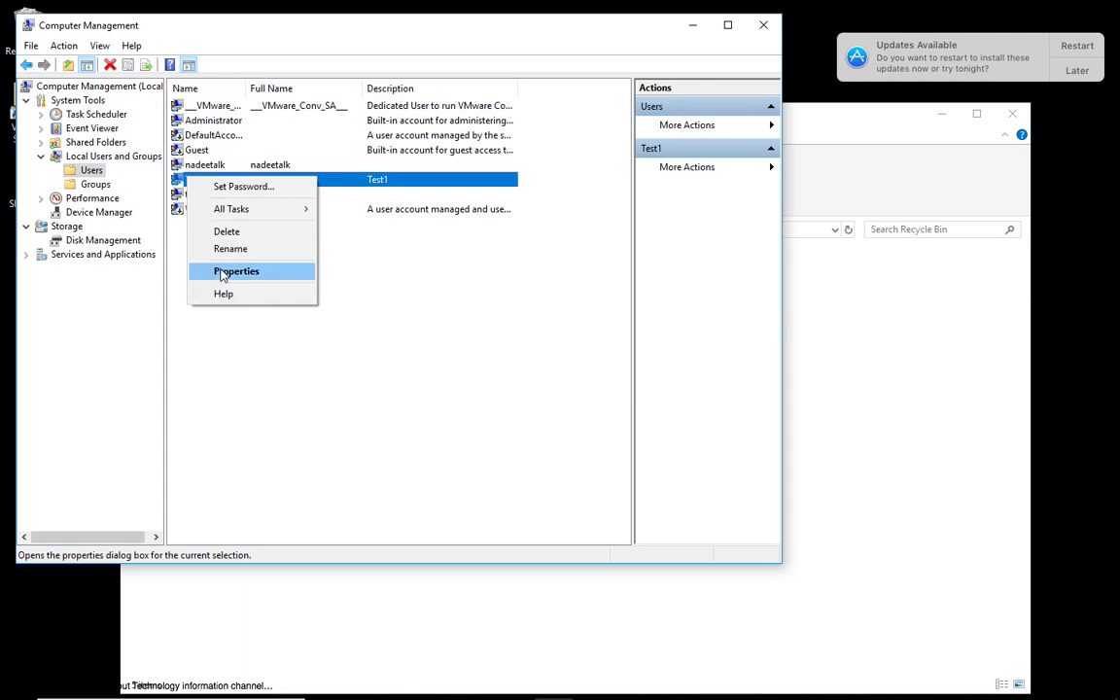
{"action": "left_click", "coordinate": [347, 272]}
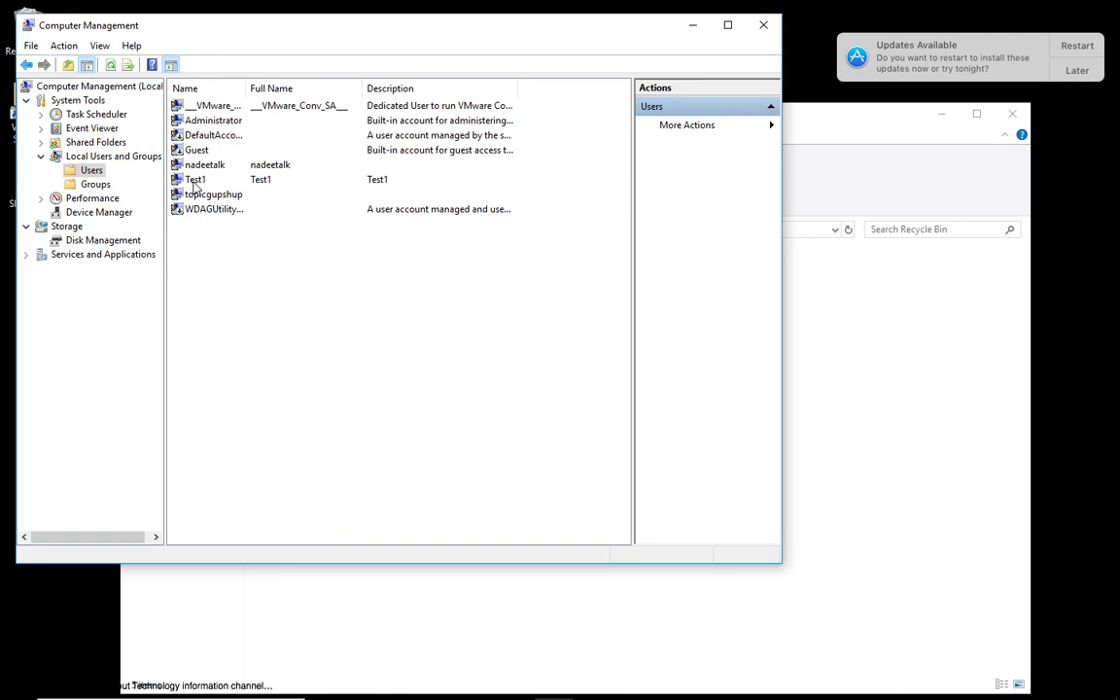
Open the group membership of the Test1 user and start adding a group.
{"action": "right_click", "coordinate": [195, 184]}
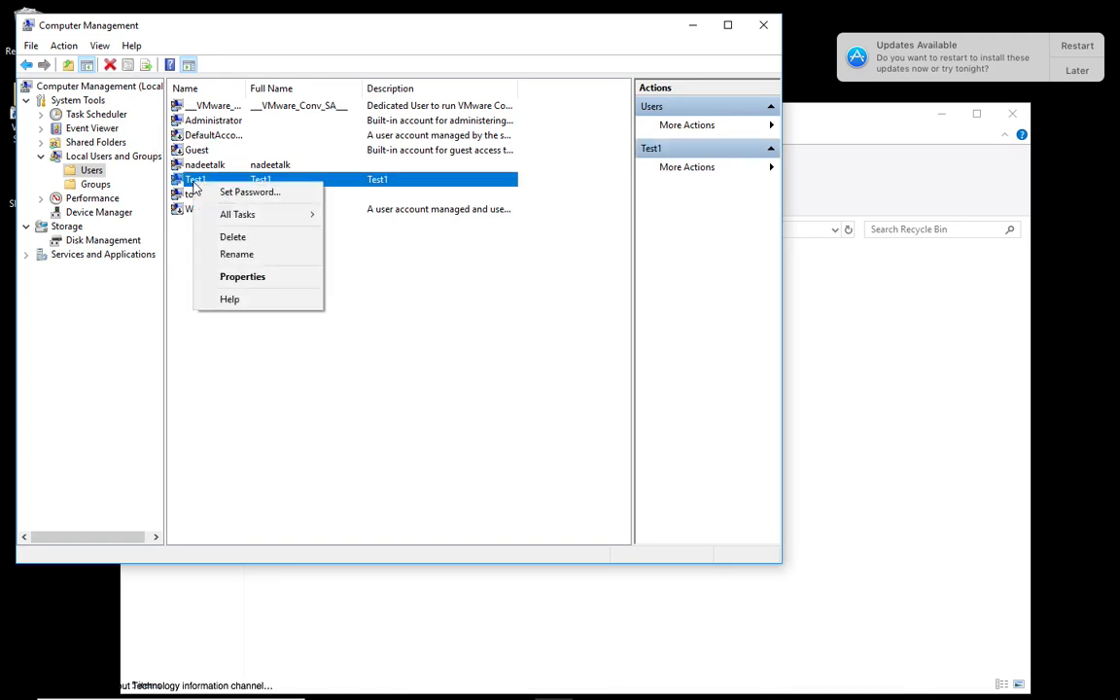
{"action": "left_click", "coordinate": [233, 277]}
{"action": "left_click", "coordinate": [315, 153]}
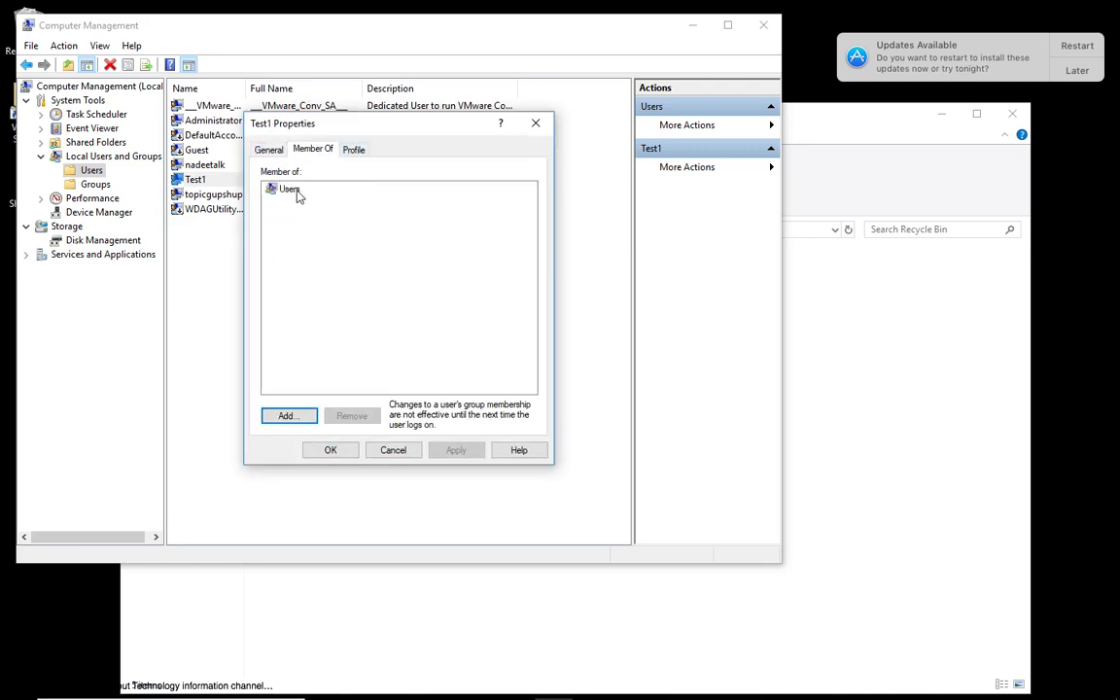
{"action": "left_click", "coordinate": [294, 193]}
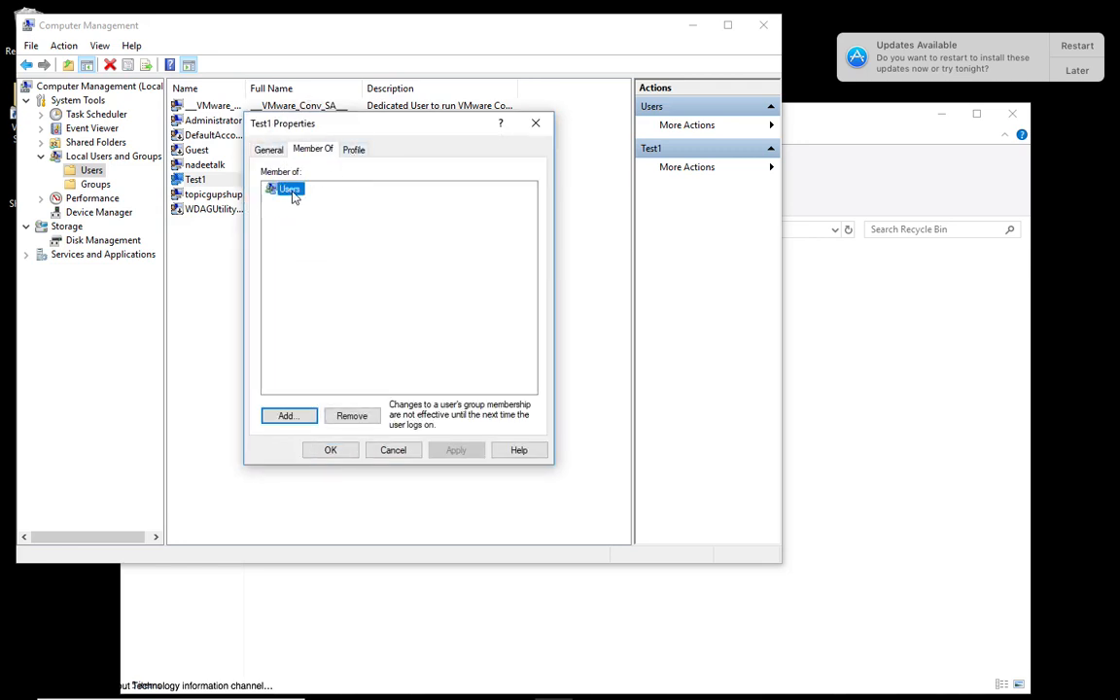
{"action": "left_click", "coordinate": [288, 416]}
Reopen the Test1 user's group membership, start adding a group and list all groups available on ITPROWIN10.
{"action": "left_click", "coordinate": [501, 620]}
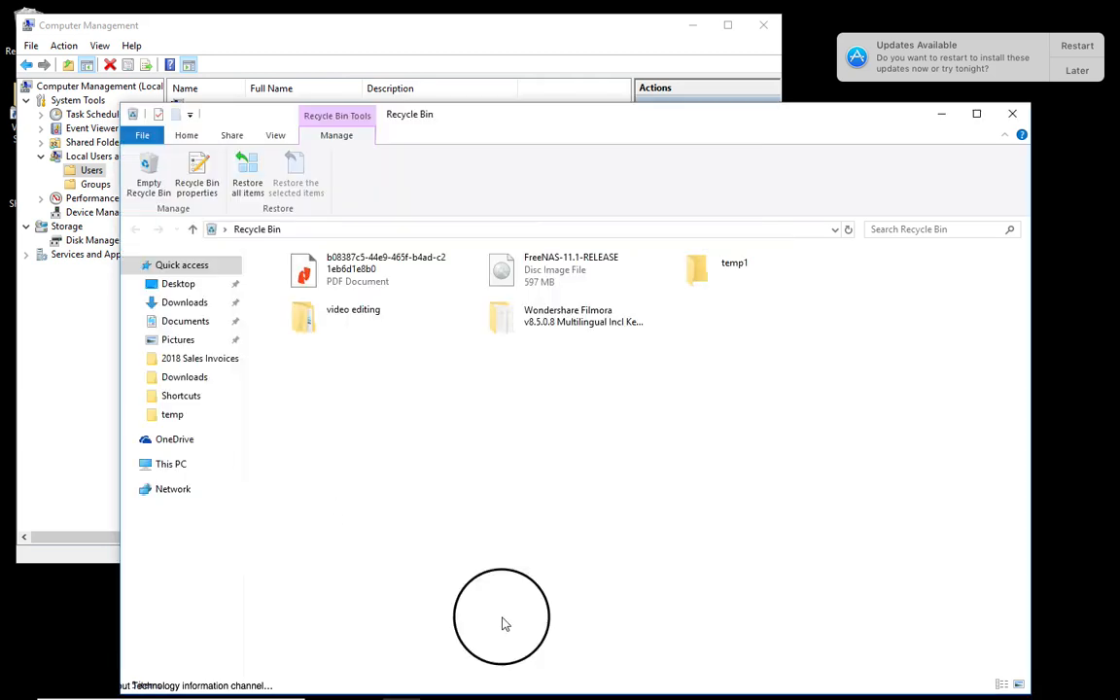
{"action": "left_click", "coordinate": [406, 65]}
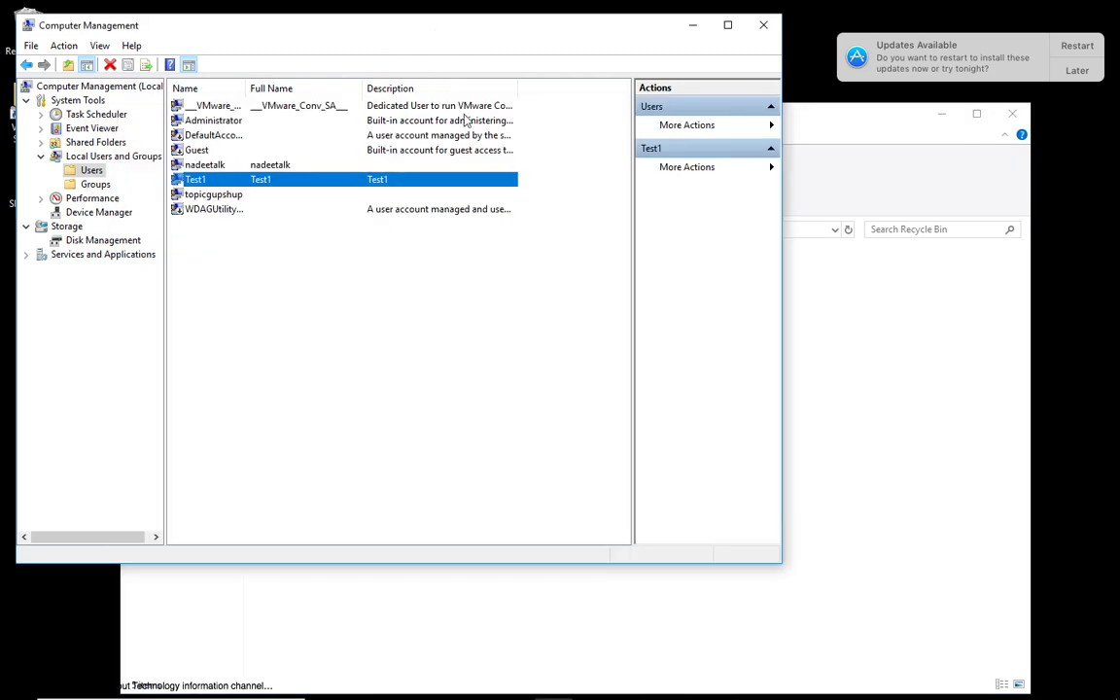
{"action": "right_click", "coordinate": [259, 181]}
{"action": "left_click", "coordinate": [305, 275]}
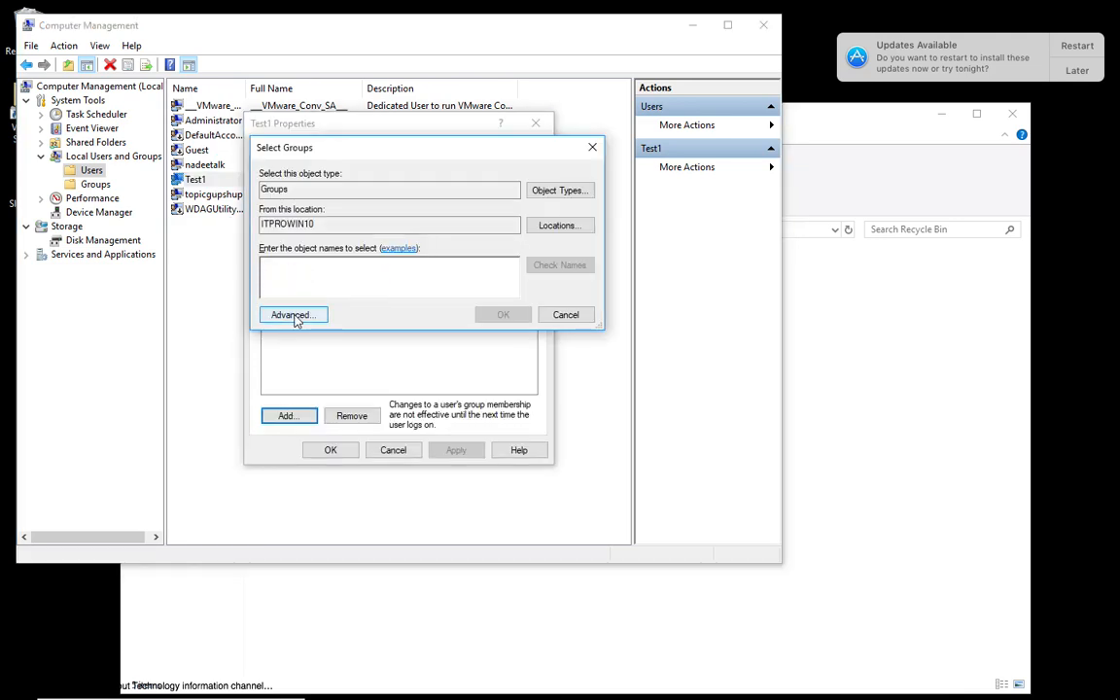
{"action": "left_click", "coordinate": [294, 316]}
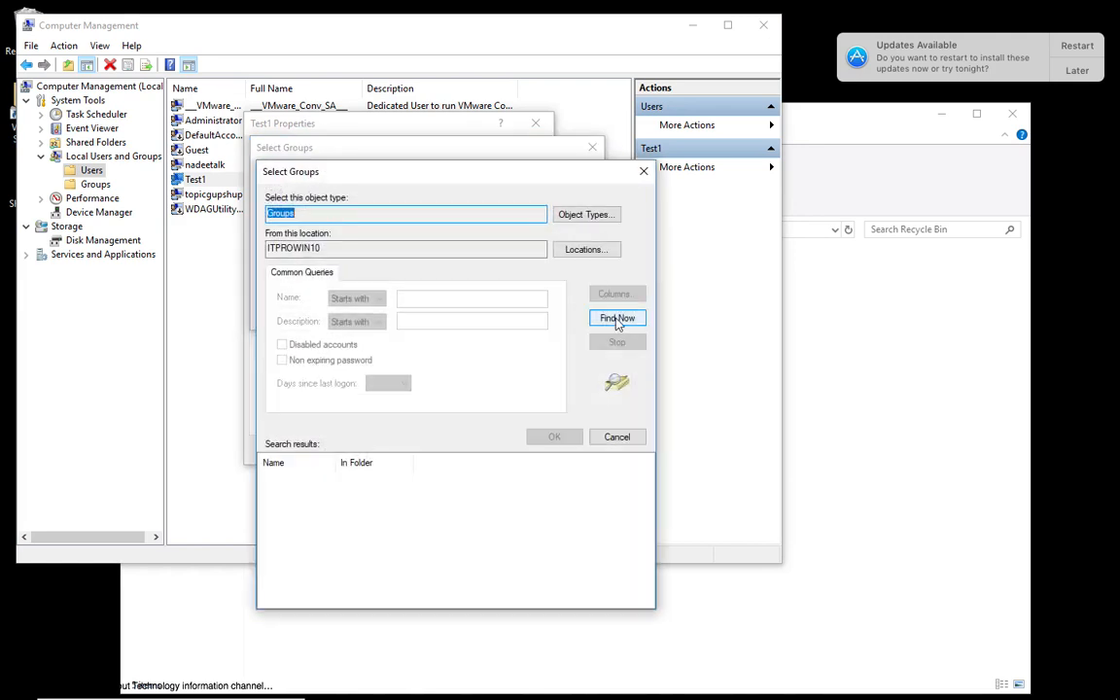
{"action": "left_click", "coordinate": [616, 319]}
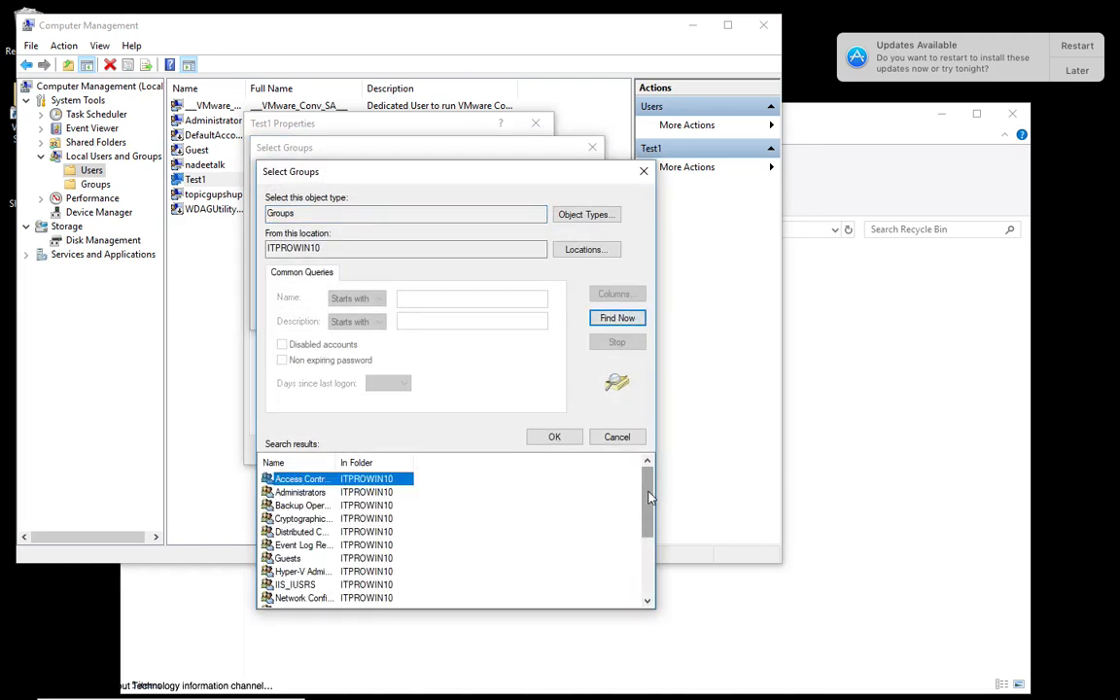
Examine the available groups with their full names shown, including Network Configuration Operators, Performance Monitor Users, Power Users and Remote Desktop Users.
{"action": "left_click_drag", "start_coordinate": [649, 494], "coordinate": [653, 559]}
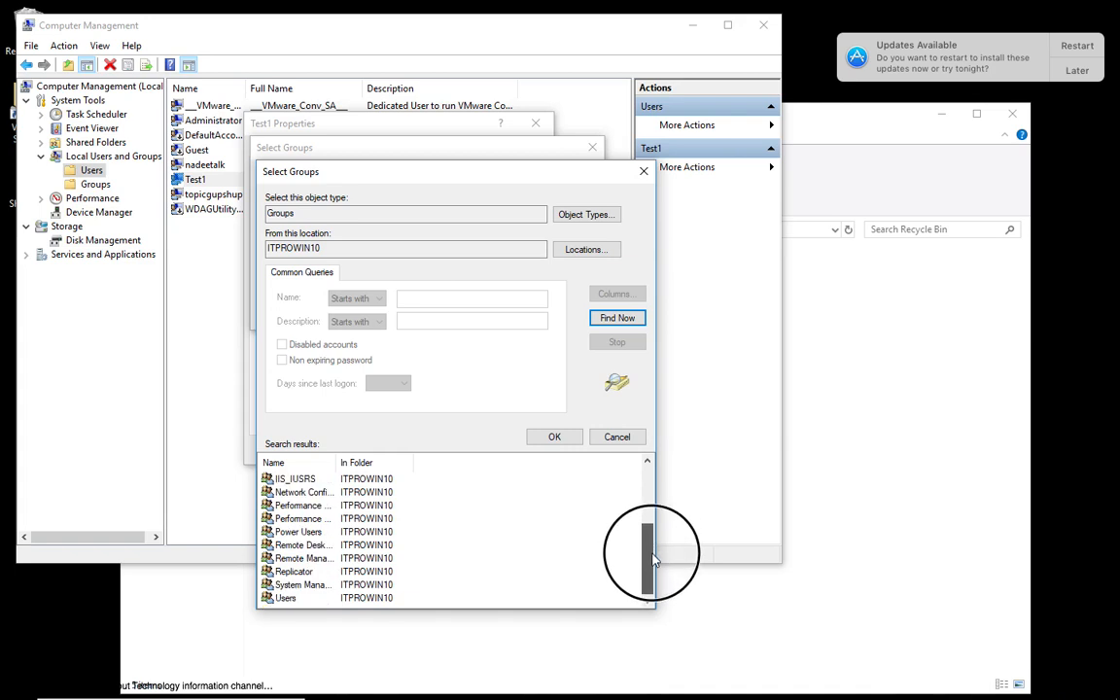
{"action": "left_click_drag", "start_coordinate": [653, 560], "coordinate": [653, 560]}
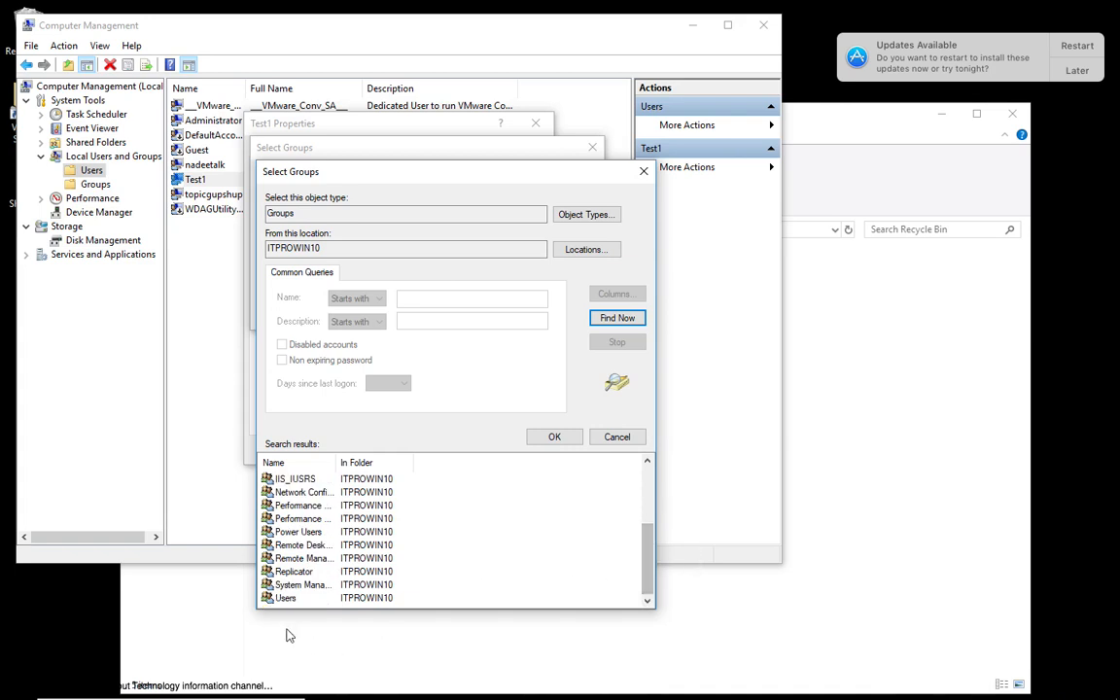
{"action": "left_click", "coordinate": [272, 598]}
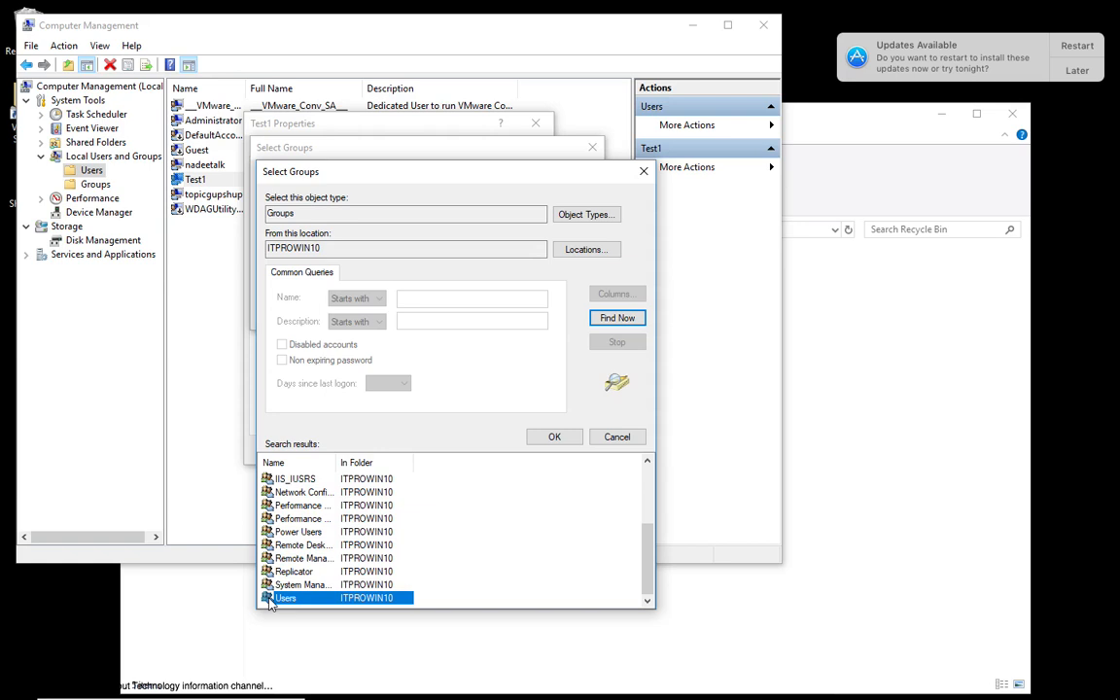
{"action": "left_click_drag", "start_coordinate": [336, 462], "coordinate": [447, 463]}
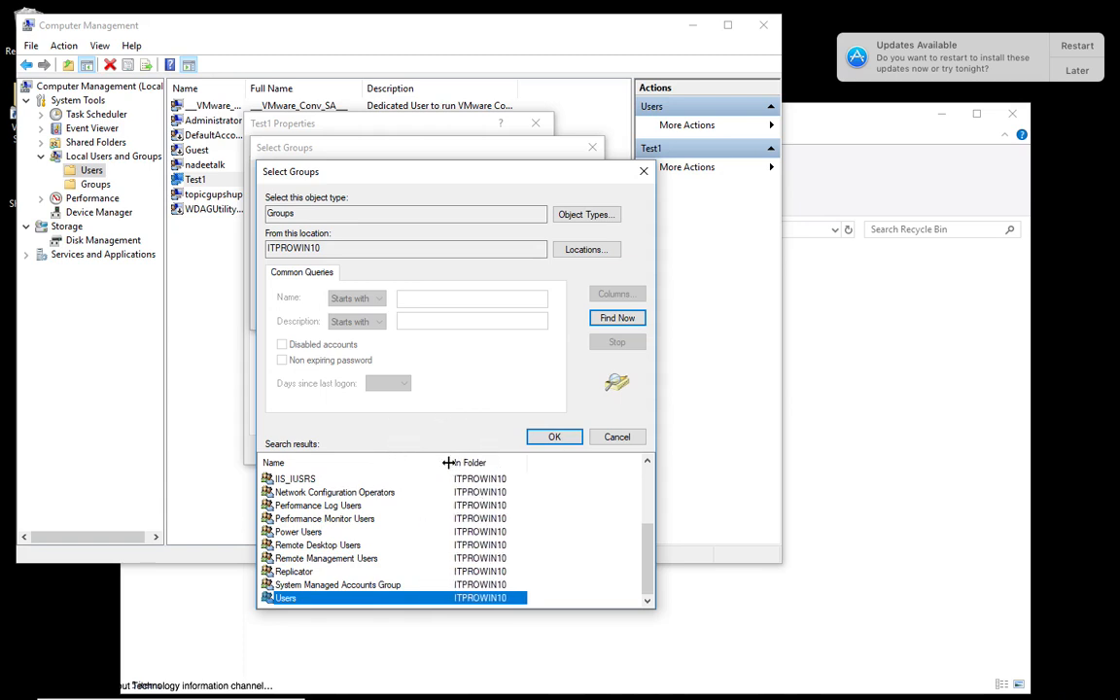
{"action": "left_click", "coordinate": [321, 493]}
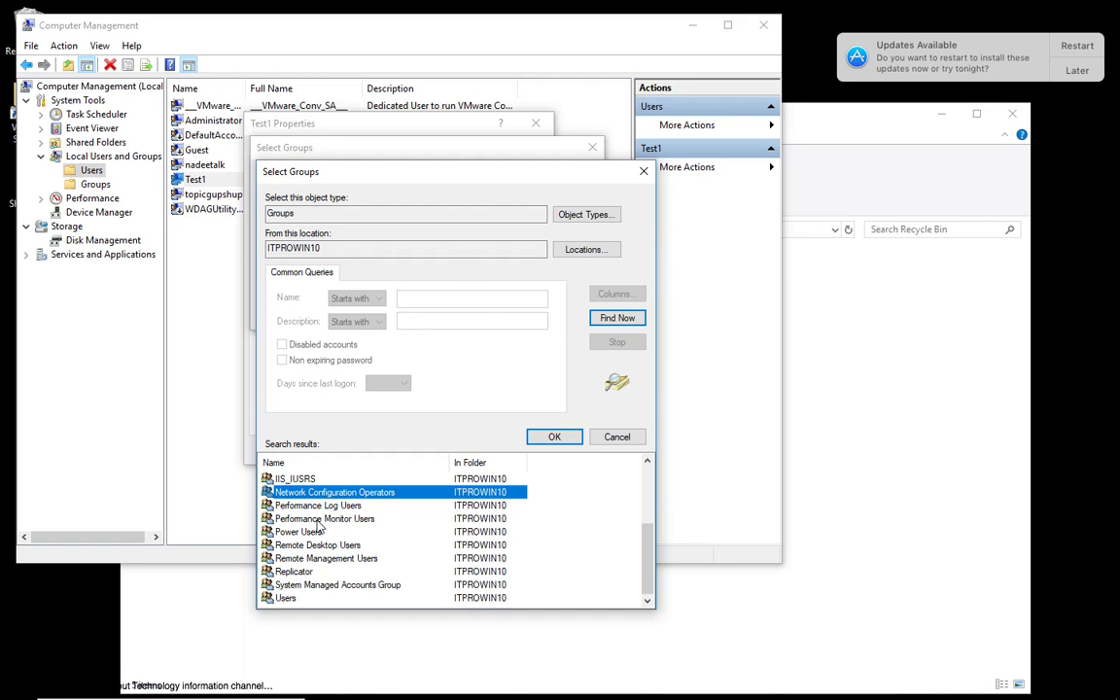
{"action": "left_click", "coordinate": [318, 522]}
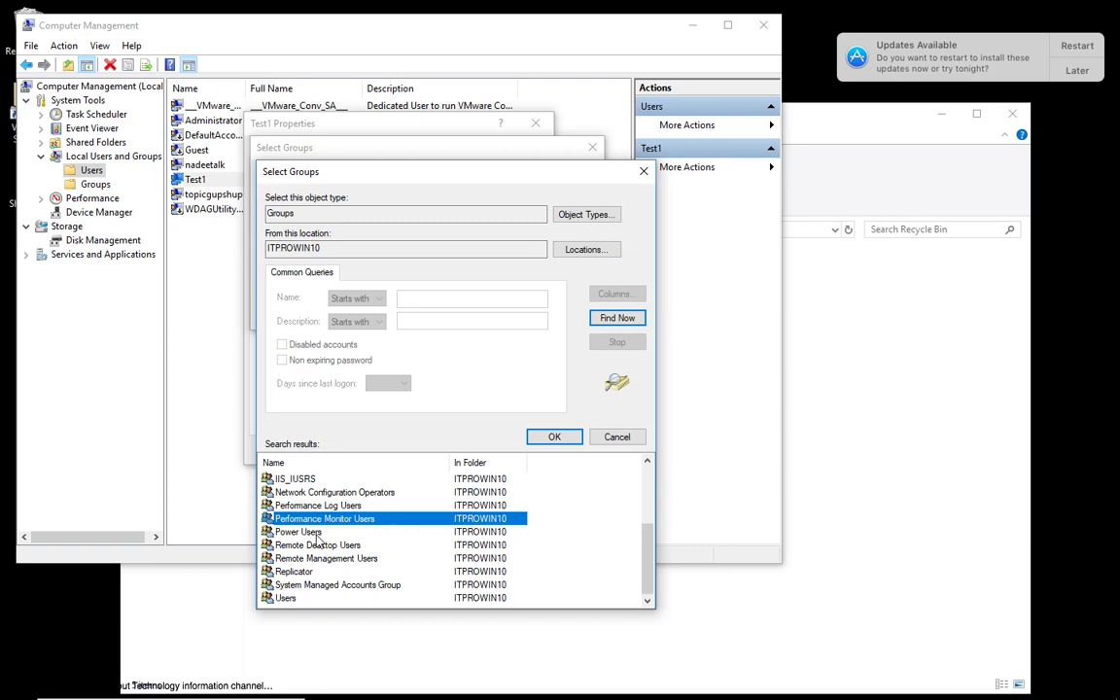
{"action": "left_click", "coordinate": [317, 533]}
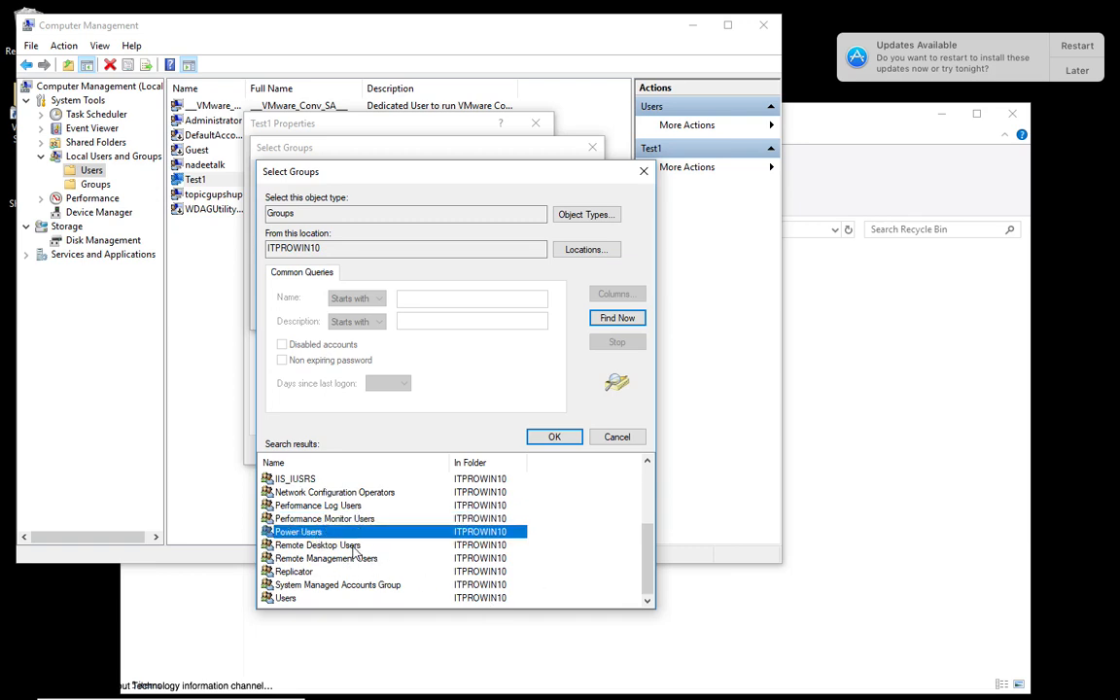
{"action": "left_click", "coordinate": [343, 545]}
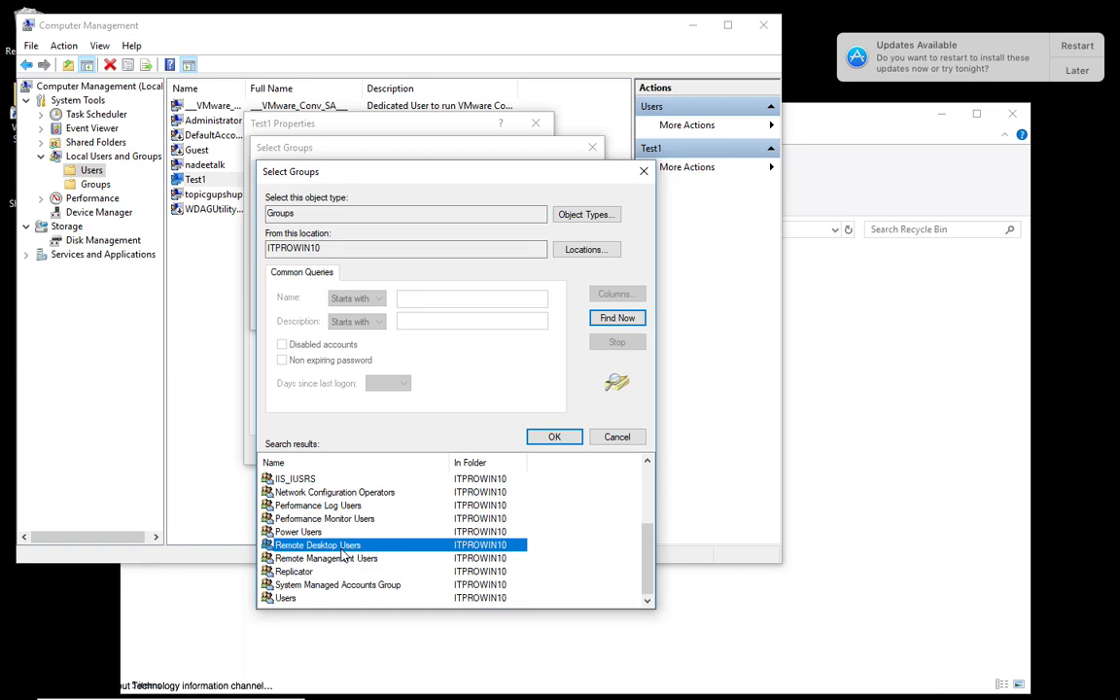
Add the Administrators group to Test1's group membership.
{"action": "left_click_drag", "start_coordinate": [646, 573], "coordinate": [642, 505]}
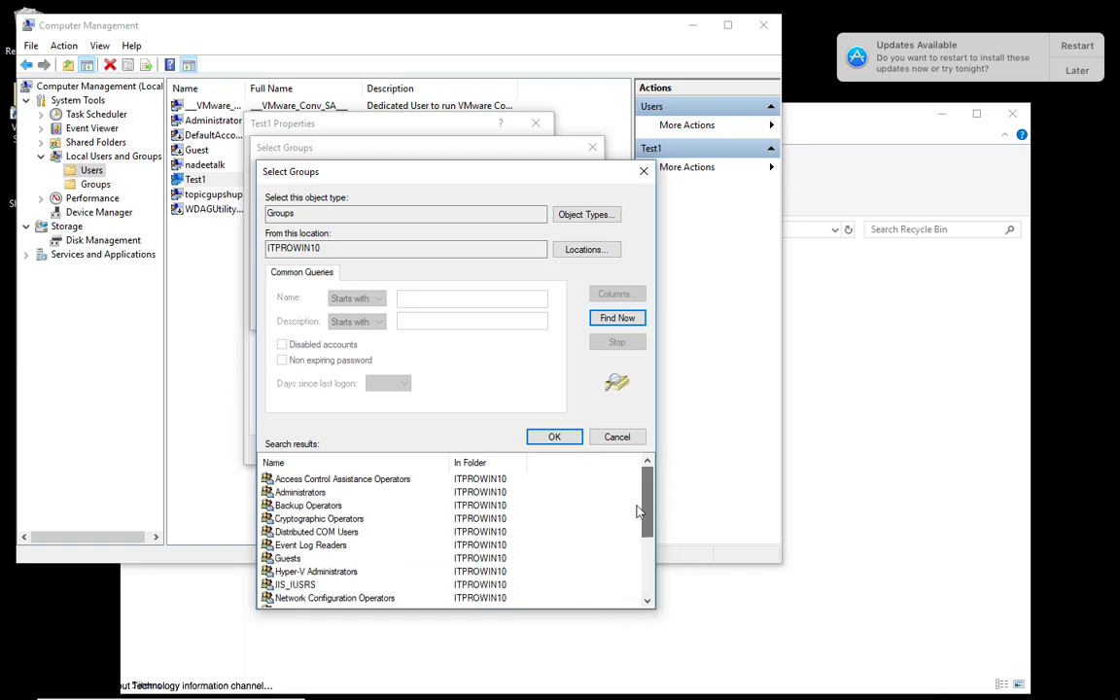
{"action": "left_click", "coordinate": [307, 492]}
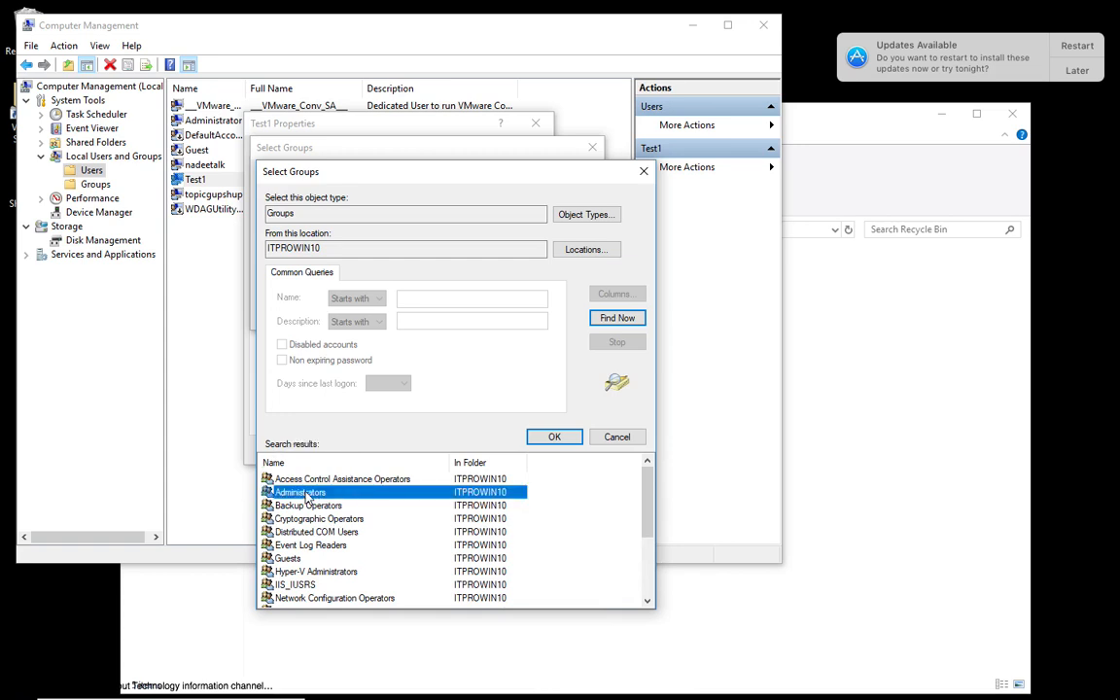
{"action": "left_click", "coordinate": [557, 438]}
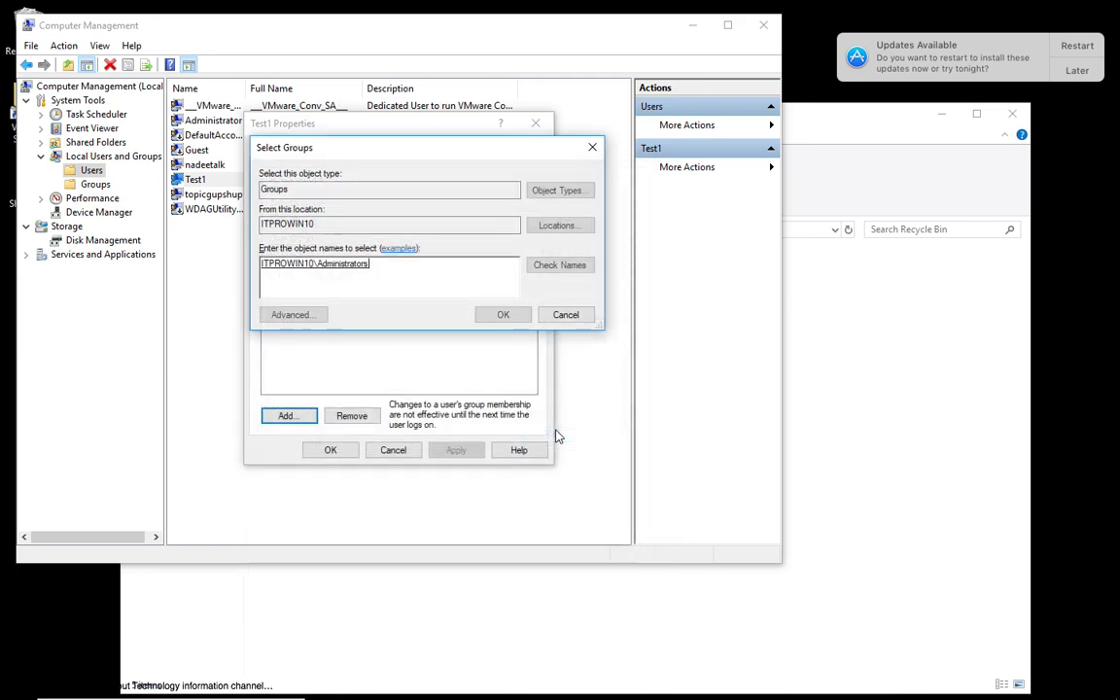
{"action": "left_click", "coordinate": [502, 315]}
Remove the Users group from Test1's membership, save the changes, and close Computer Management and the Recycle Bin window.
{"action": "left_click", "coordinate": [292, 203]}
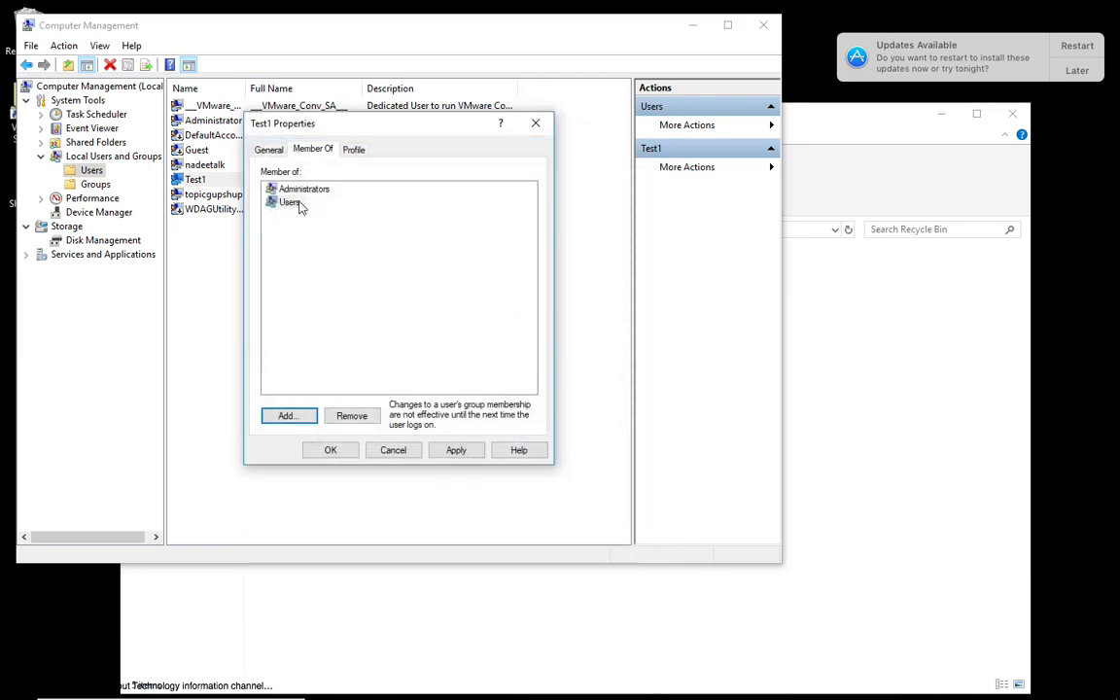
{"action": "left_click", "coordinate": [350, 418]}
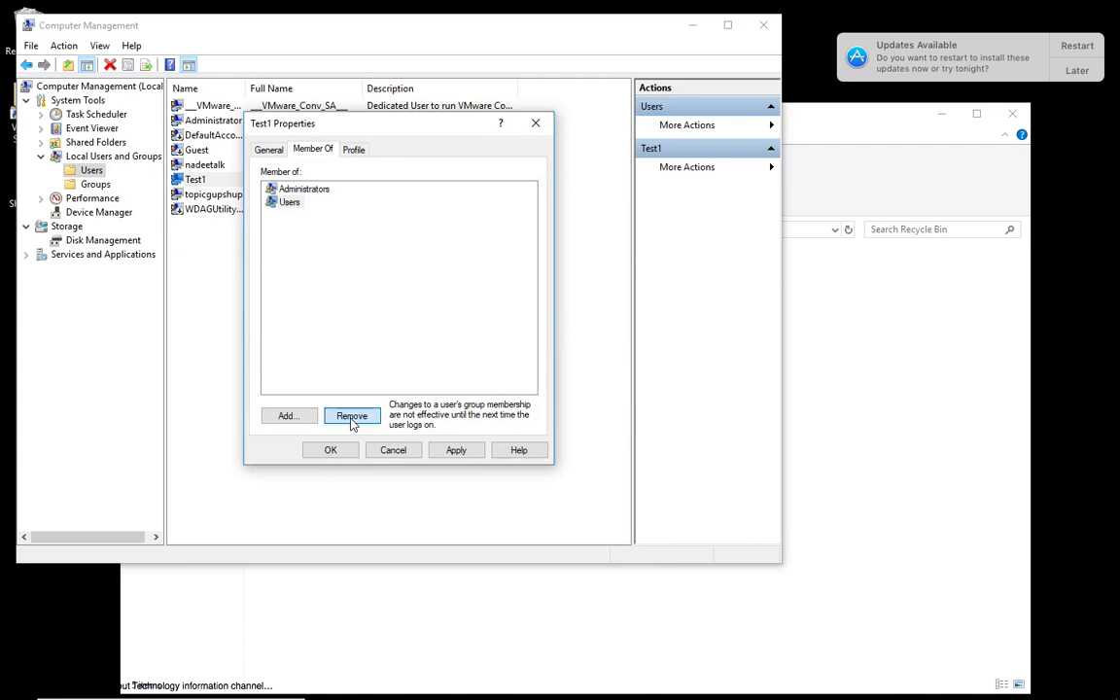
{"action": "left_click", "coordinate": [466, 453]}
{"action": "left_click", "coordinate": [347, 453]}
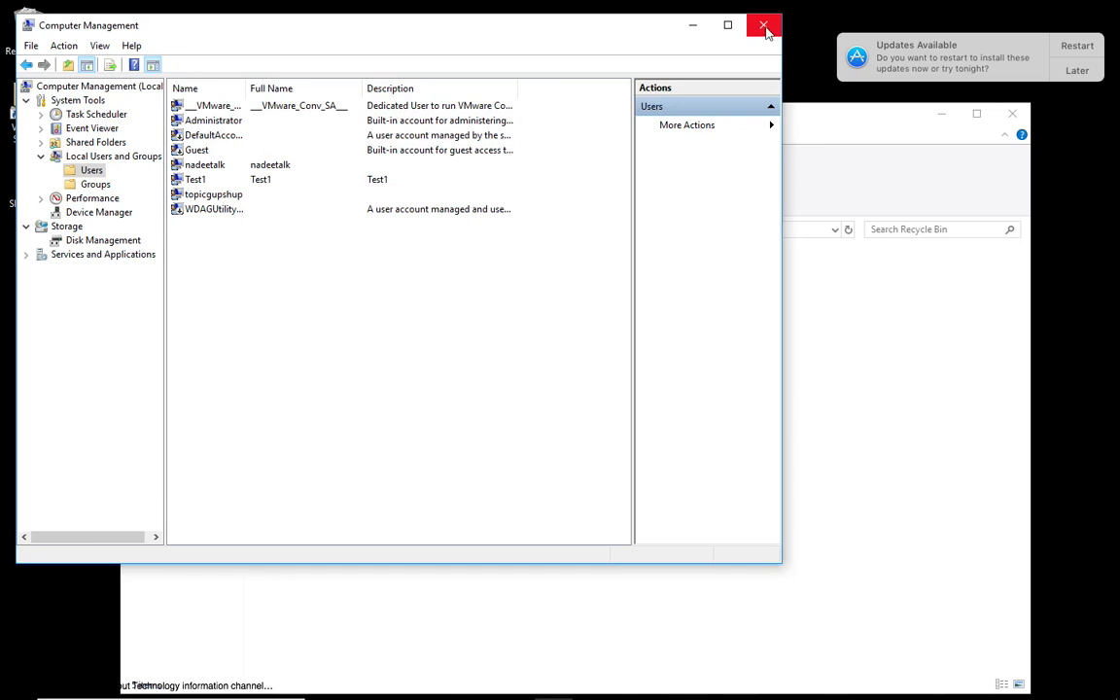
{"action": "left_click", "coordinate": [764, 26]}
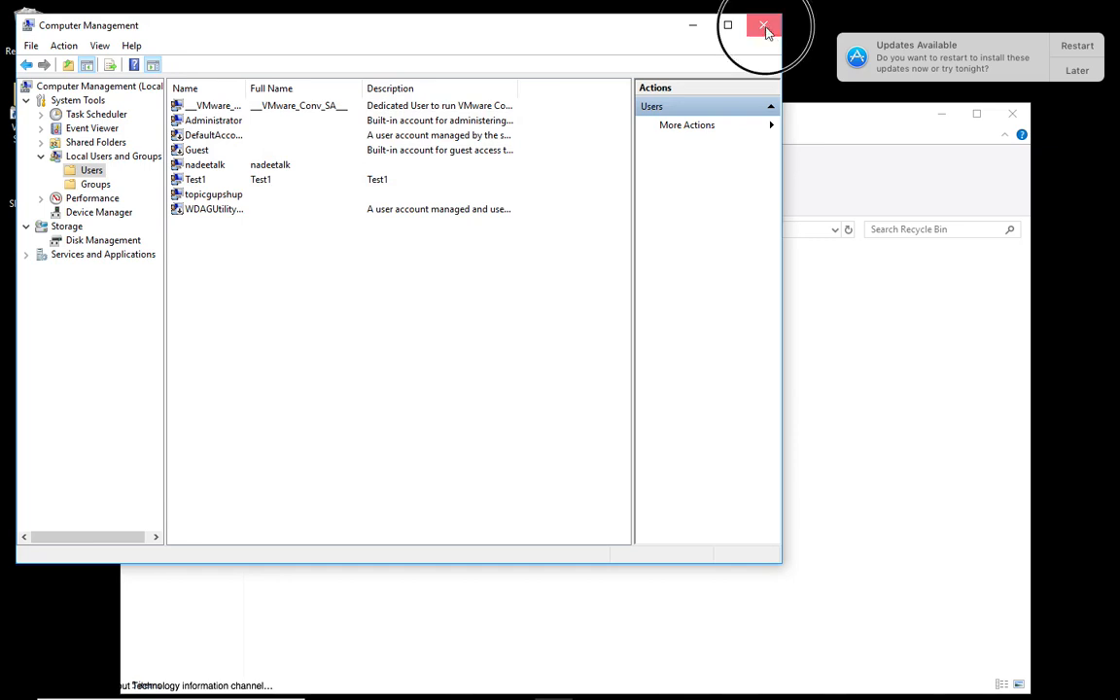
{"action": "left_click", "coordinate": [1011, 119]}
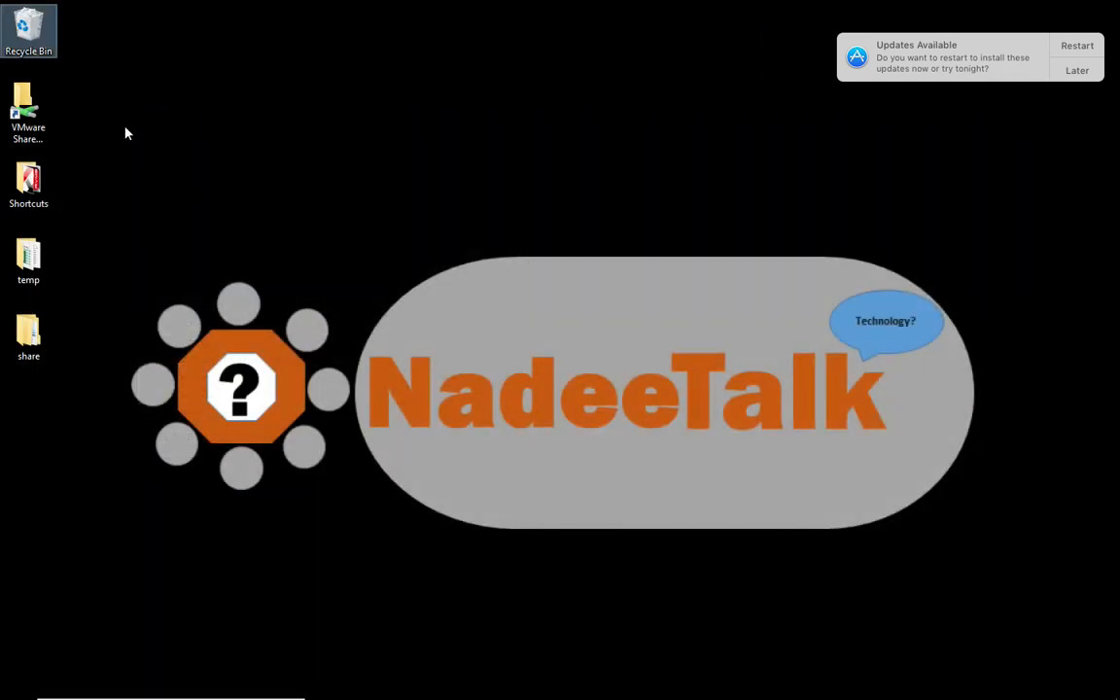
{"action": "mouse_move", "coordinate": [10, 692]}
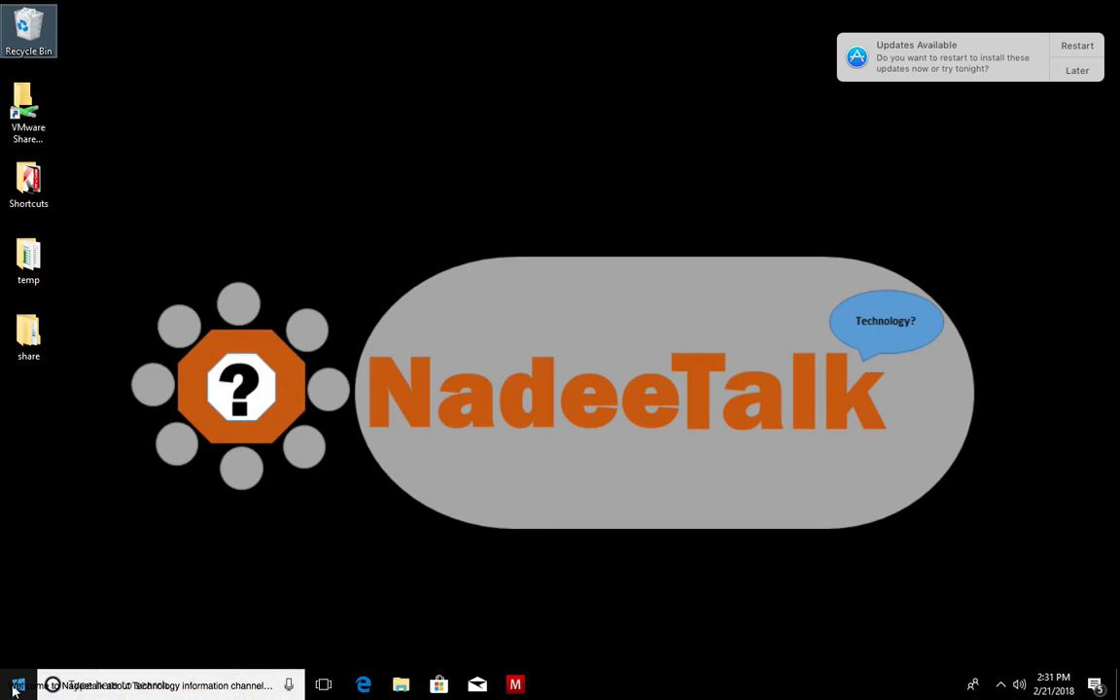
{"action": "right_click", "coordinate": [11, 693]}
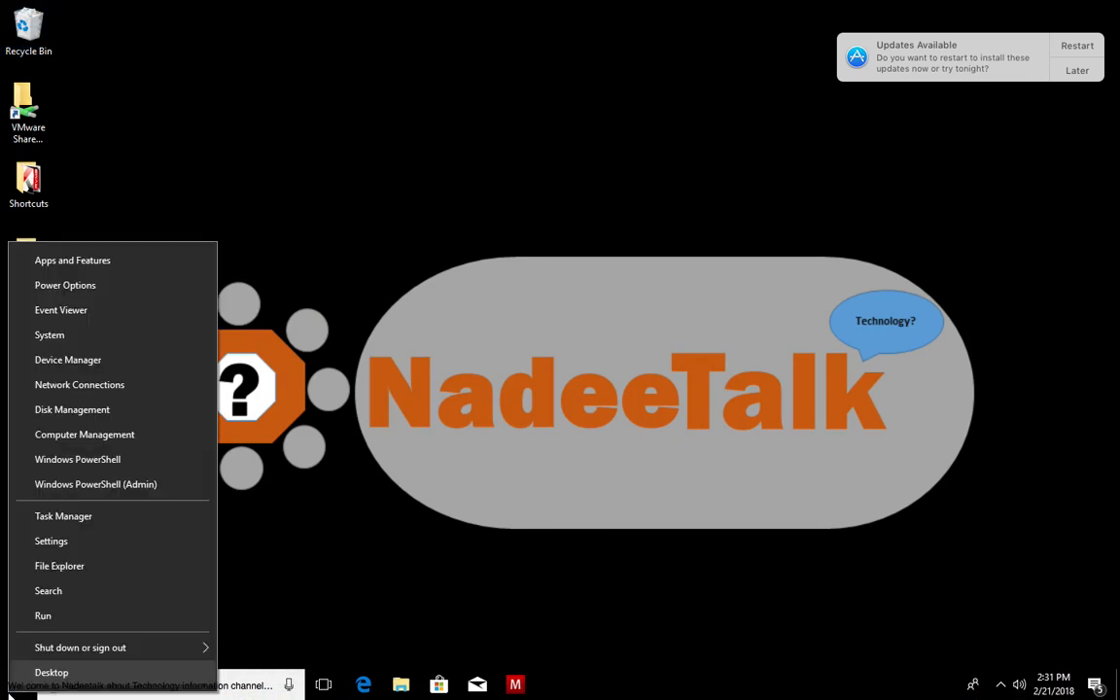
{"action": "mouse_move", "coordinate": [120, 645]}
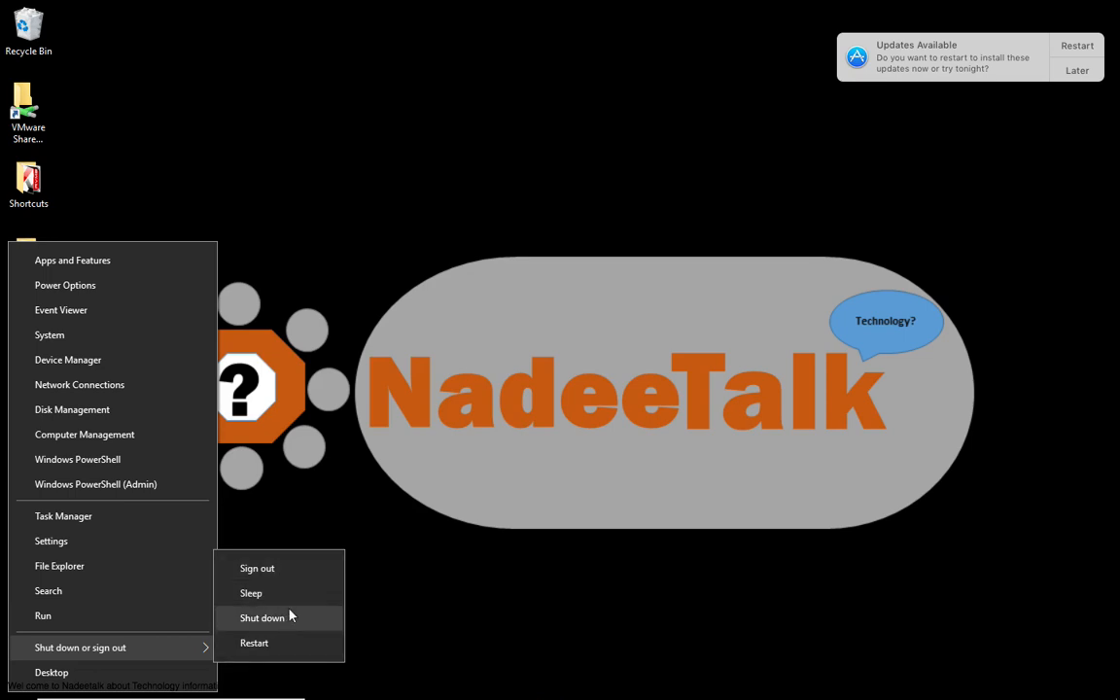
{"action": "left_click", "coordinate": [346, 477]}
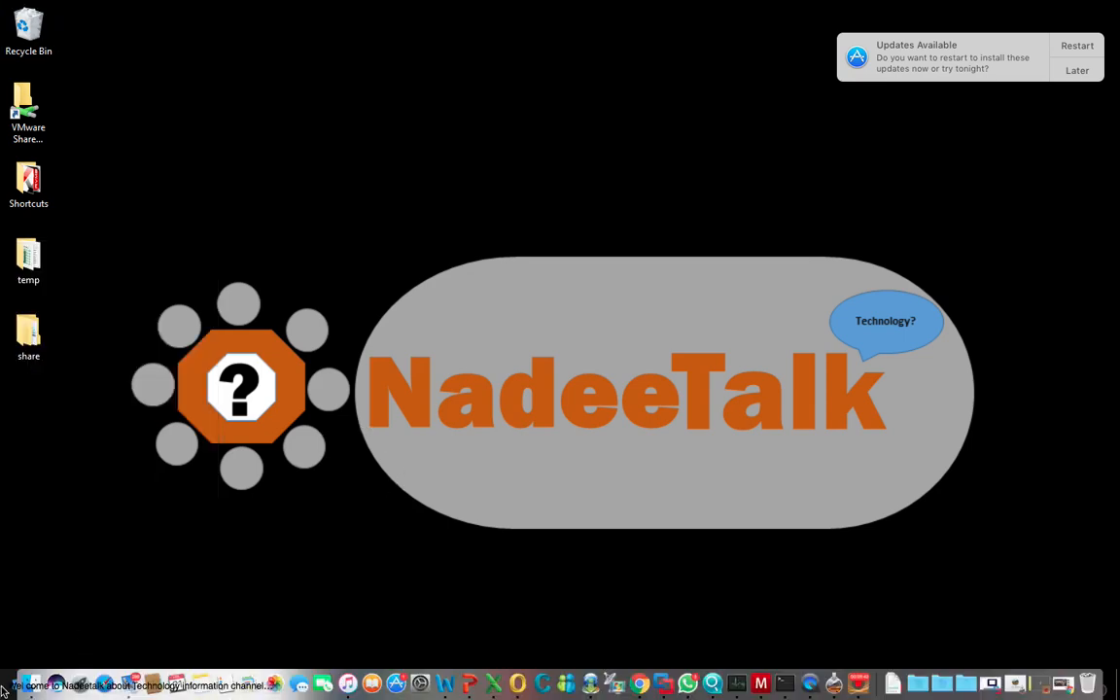
Switch account from the current Windows session to reach the sign-in screen.
{"action": "left_click", "coordinate": [15, 680]}
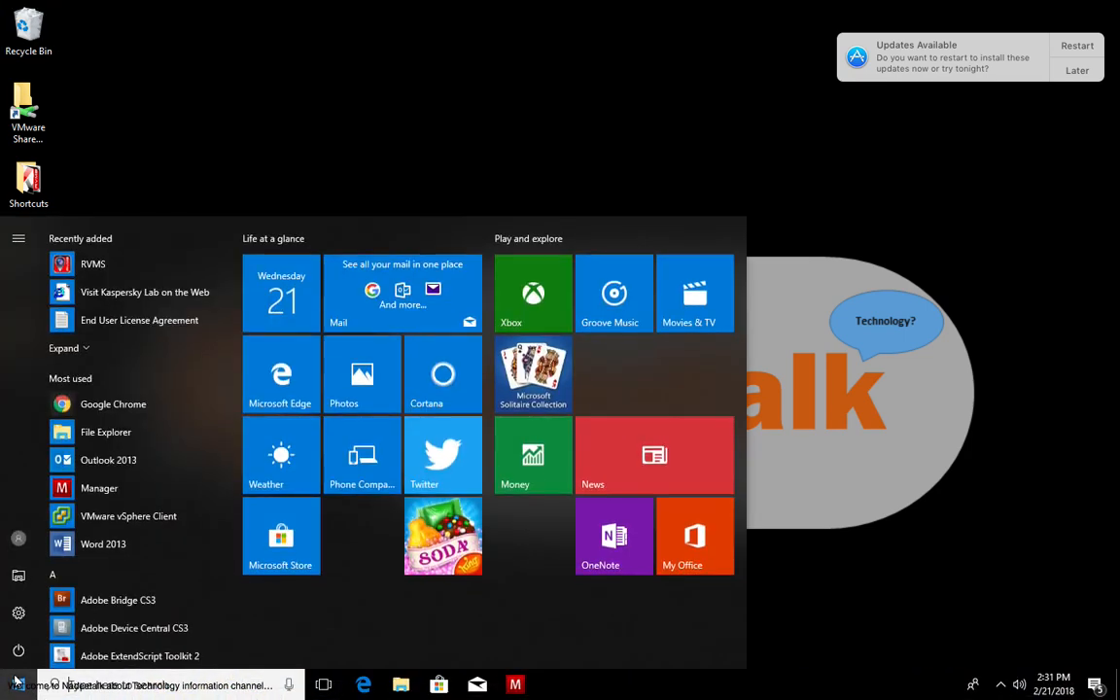
{"action": "left_click", "coordinate": [18, 539]}
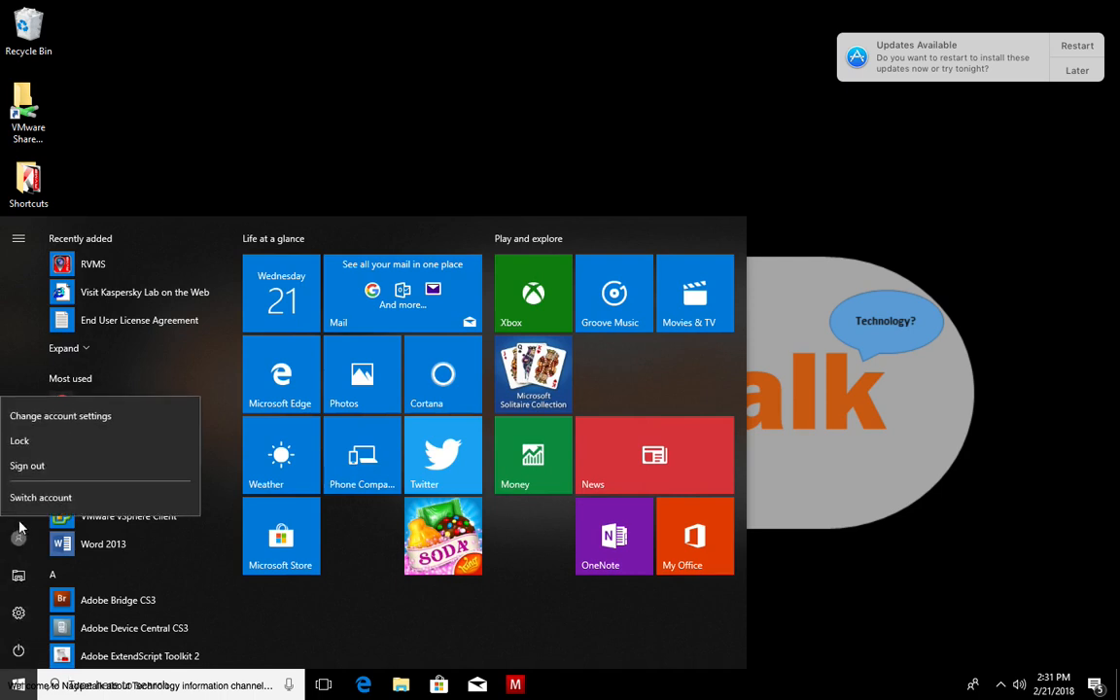
{"action": "left_click", "coordinate": [36, 500]}
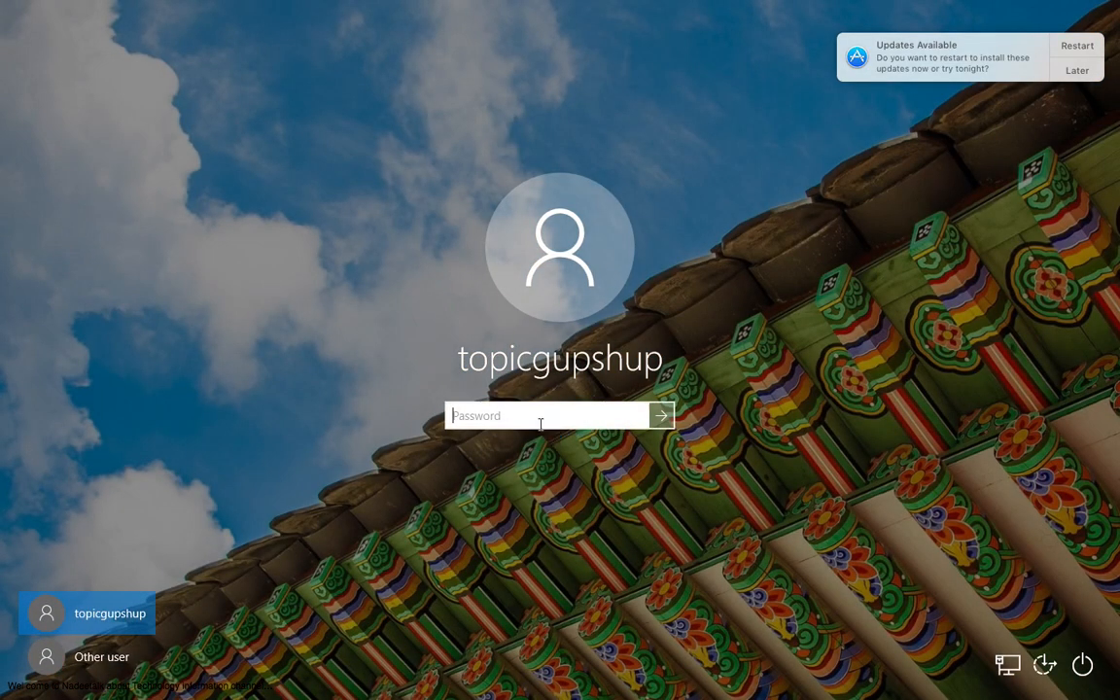
Choose the Other user sign-in, enter the user name test1, and clear it again.
{"action": "left_click", "coordinate": [89, 657]}
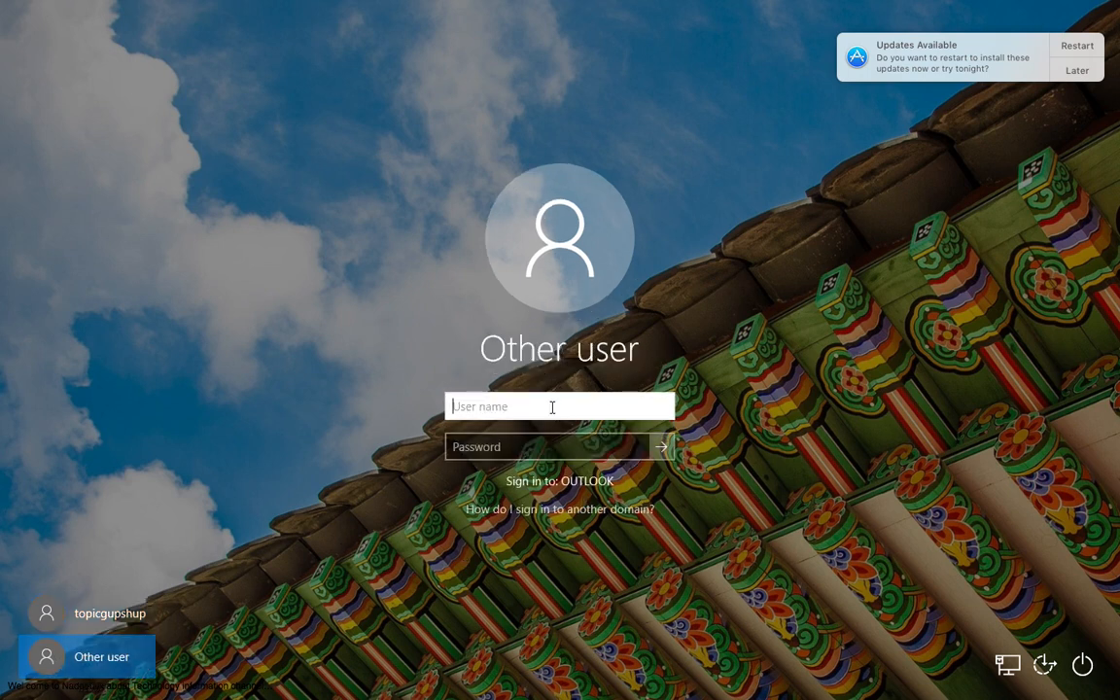
{"action": "type", "text": "test1"}
{"action": "key", "text": "Tab"}
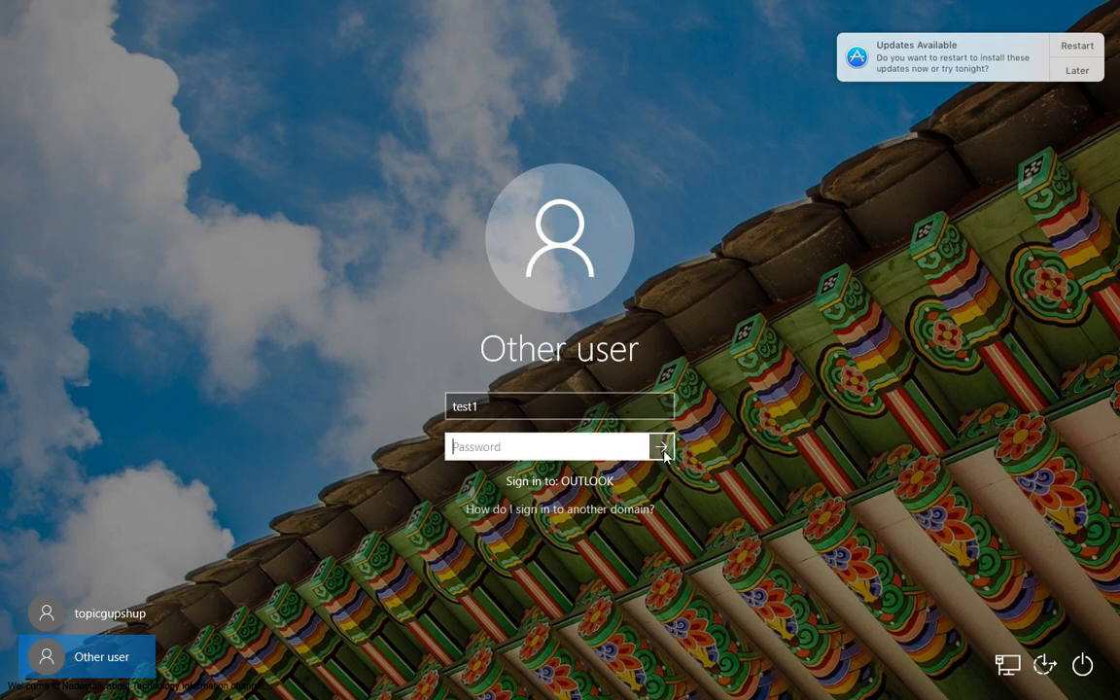
{"action": "left_click", "coordinate": [554, 412]}
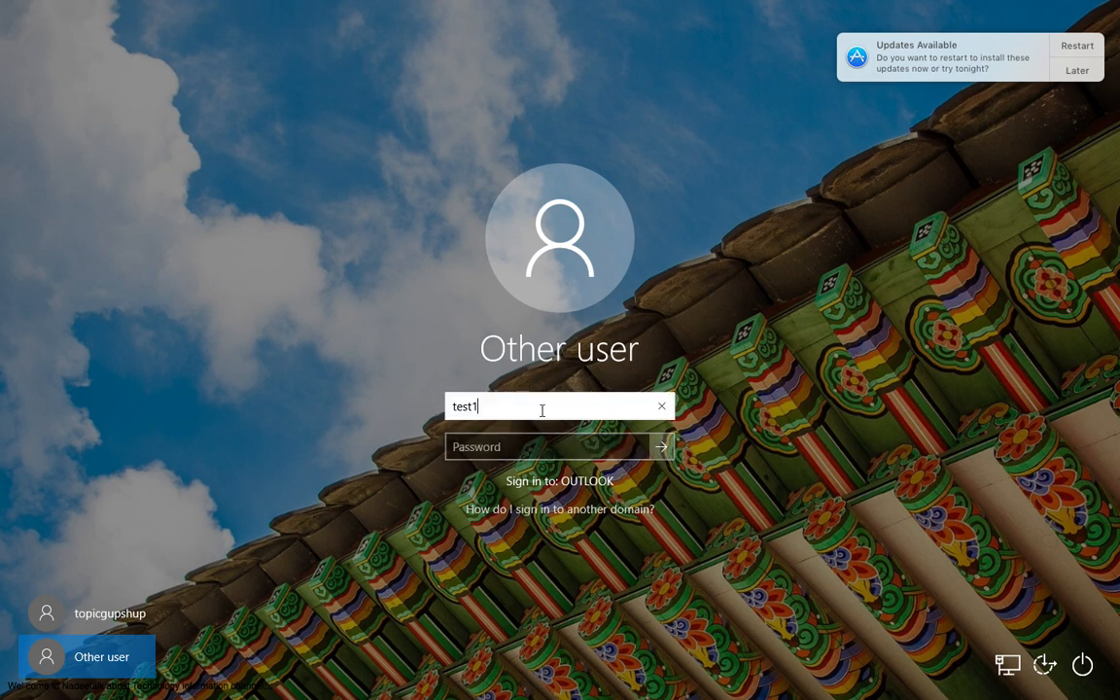
{"action": "left_click_drag", "start_coordinate": [482, 405], "coordinate": [418, 405]}
{"action": "key", "text": "BackSpace"}
Return to the original account on the sign-in screen and sign in with its password.
{"action": "left_click", "coordinate": [122, 614]}
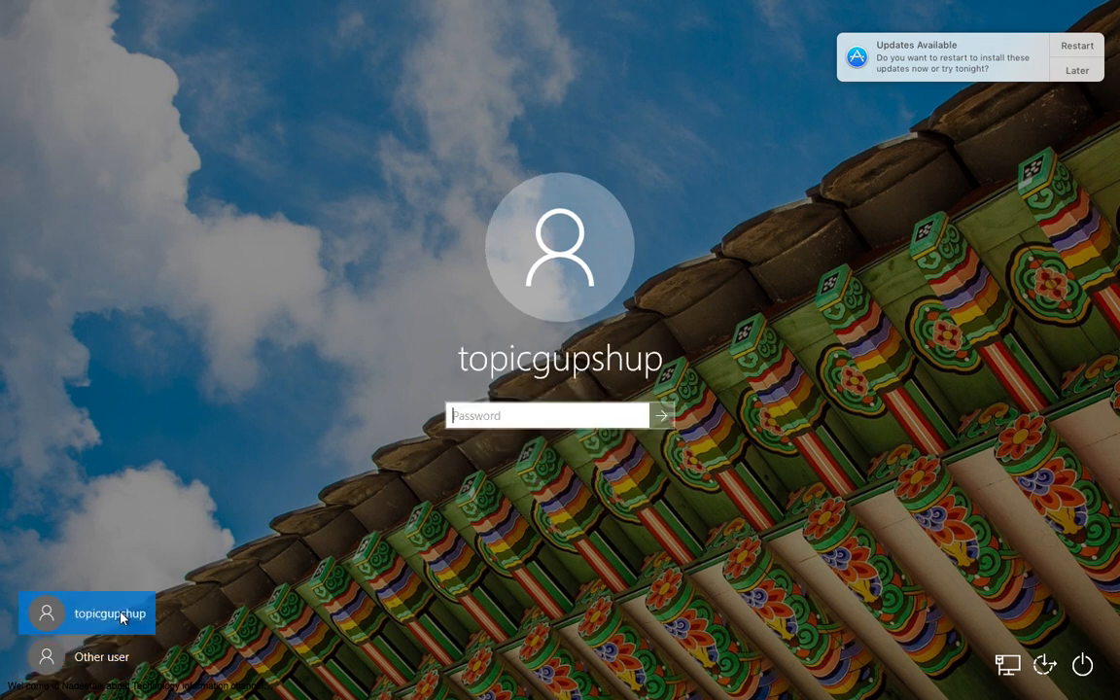
{"action": "type", "text": "••••••"}
{"action": "key", "text": "Return"}
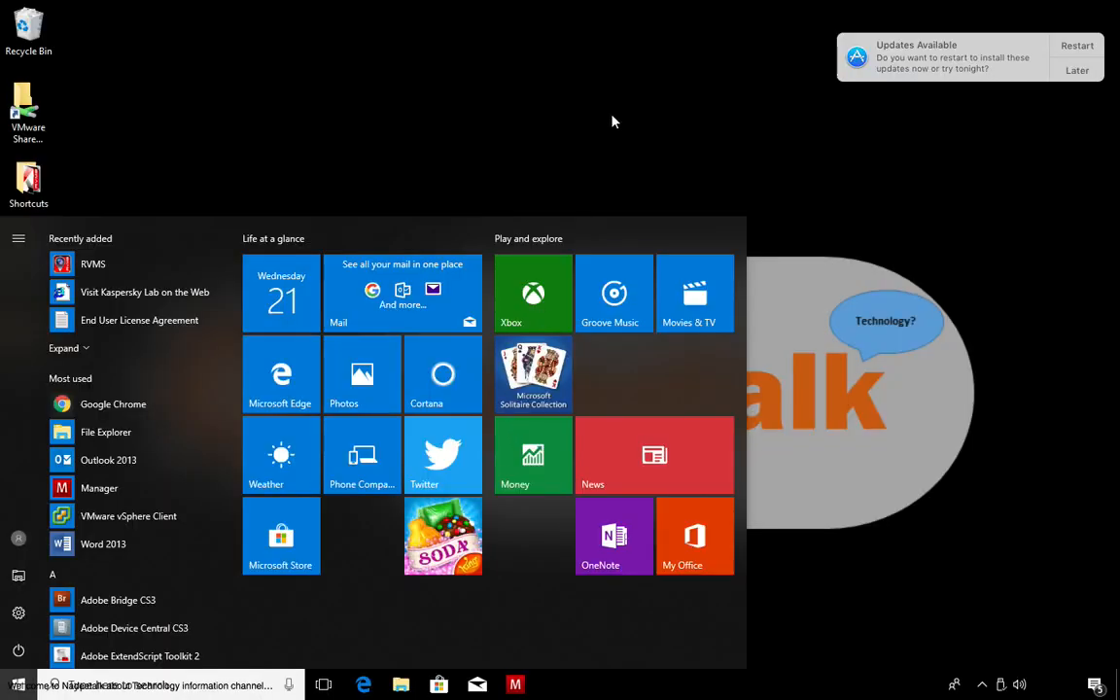
Open the VMware shared folders from the desktop.
{"action": "left_click", "coordinate": [437, 88]}
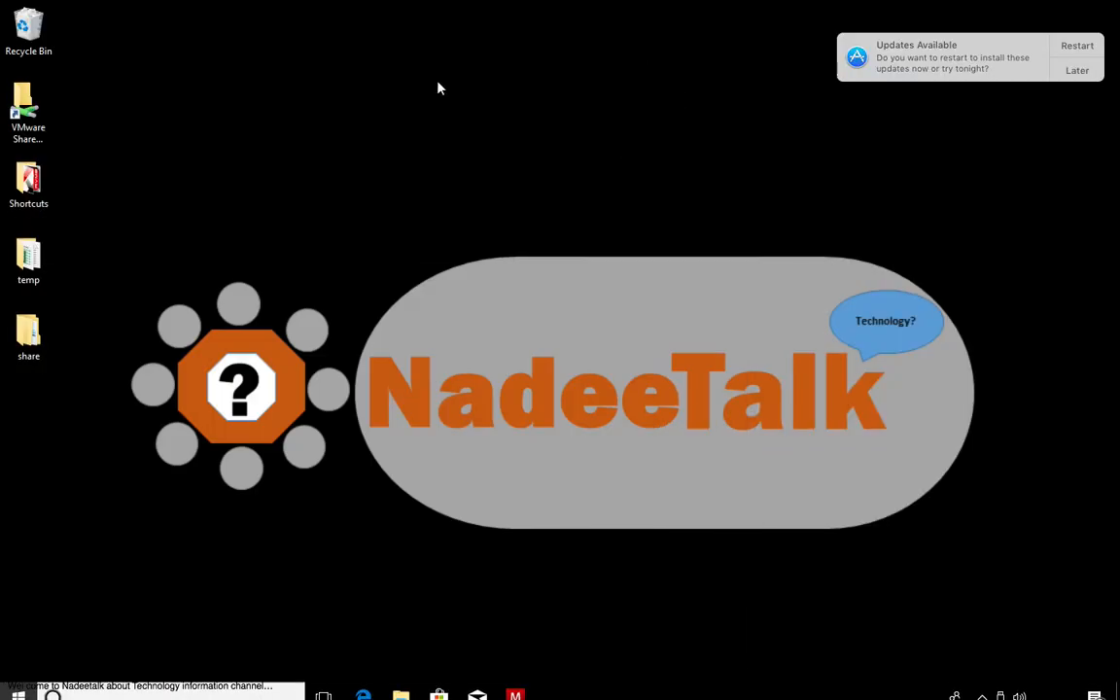
{"action": "left_click", "coordinate": [27, 108]}
{"action": "double_click", "coordinate": [28, 109]}
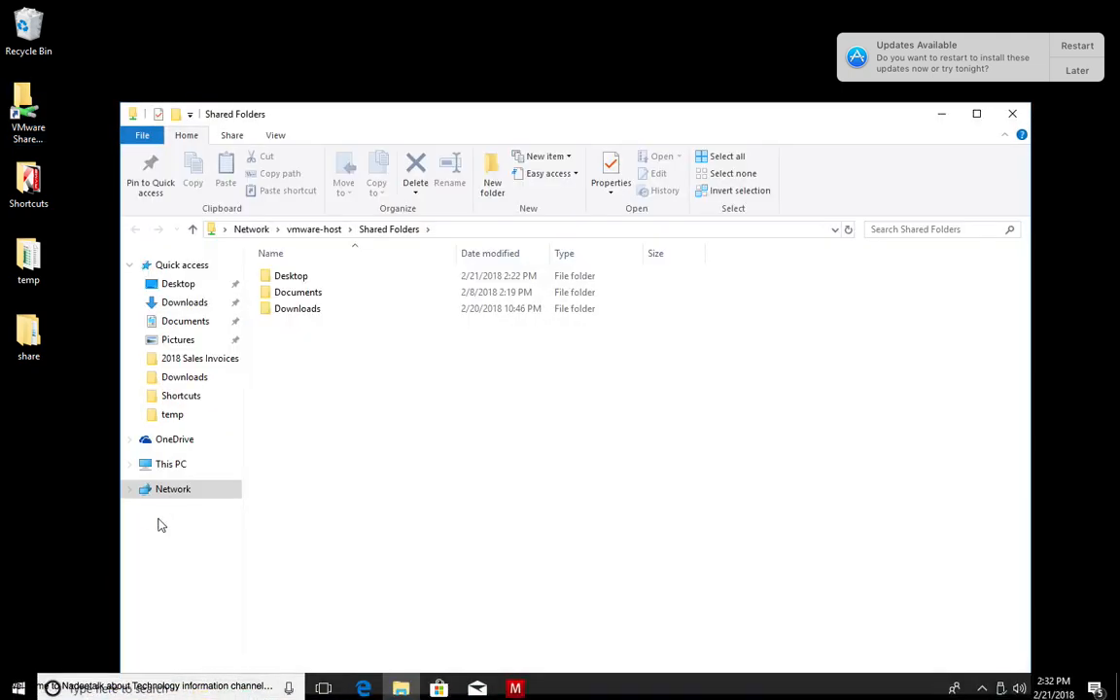
Open the system properties of This PC to look up the computer name, and close them.
{"action": "left_click", "coordinate": [175, 470]}
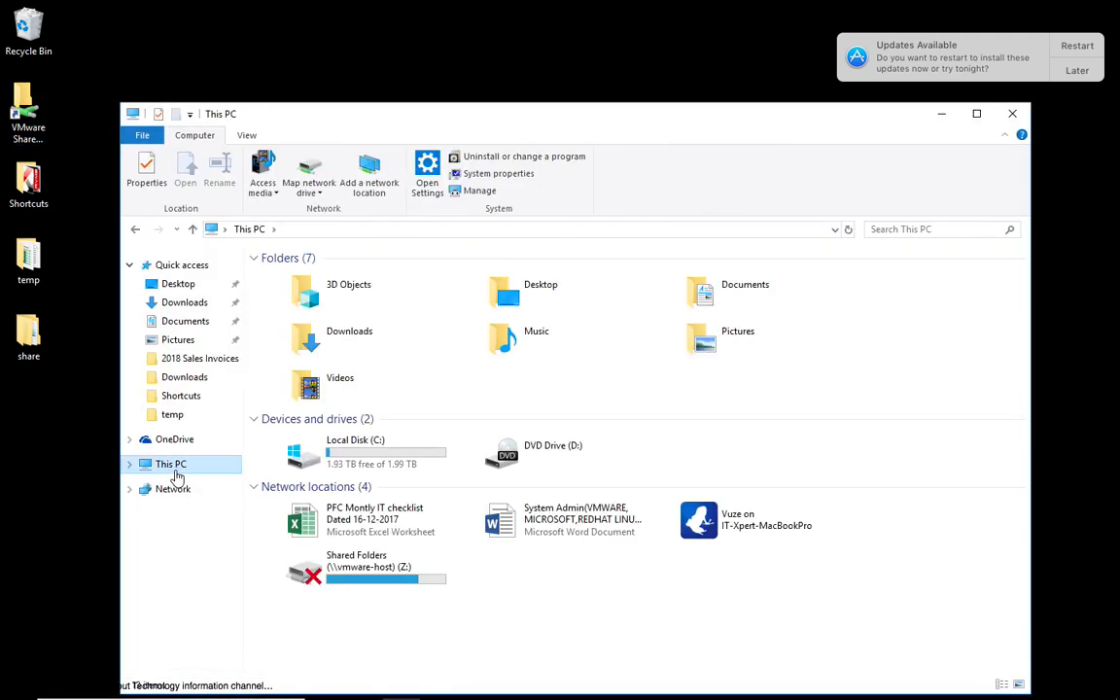
{"action": "right_click", "coordinate": [177, 476]}
{"action": "left_click", "coordinate": [224, 456]}
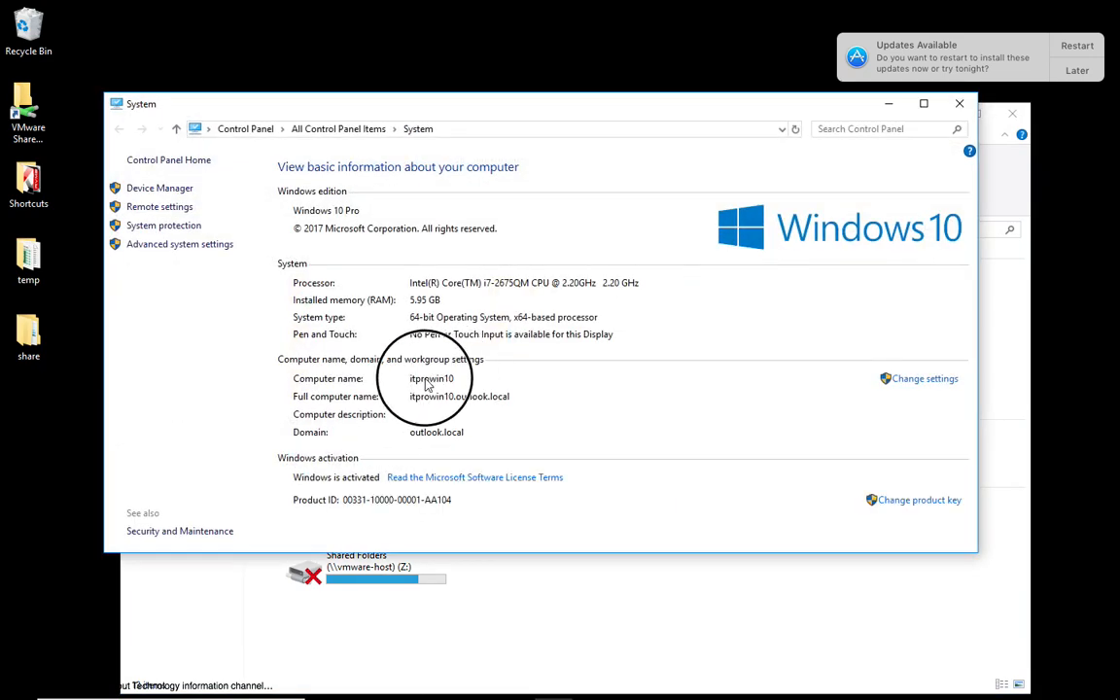
{"action": "left_click", "coordinate": [959, 104]}
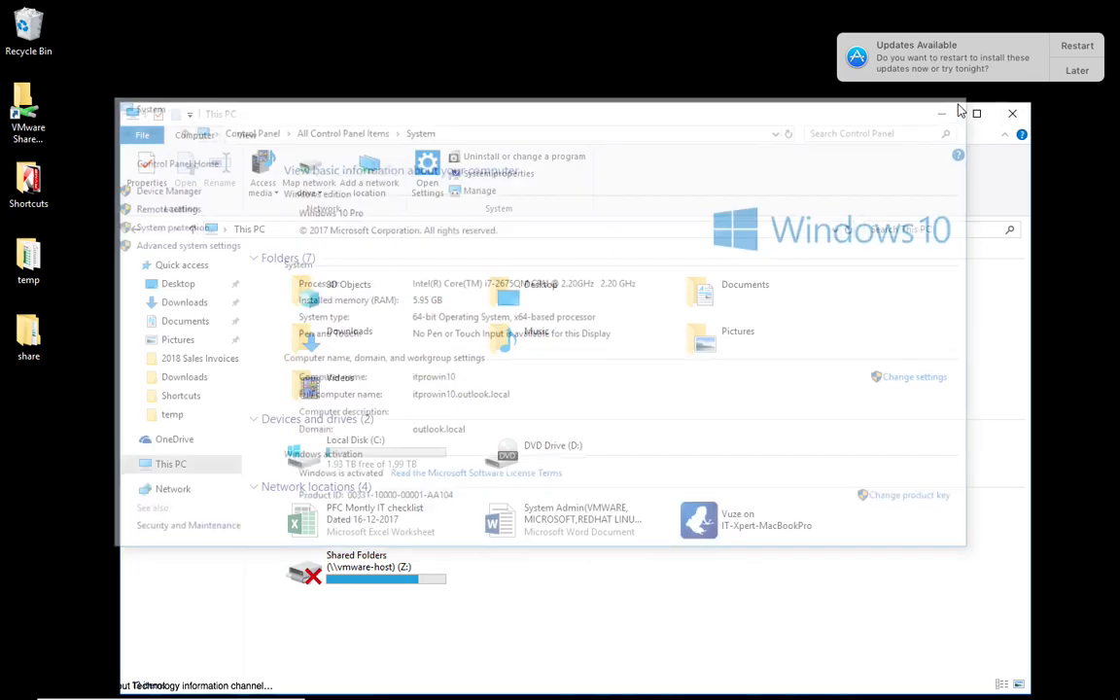
{"action": "mouse_move", "coordinate": [15, 692]}
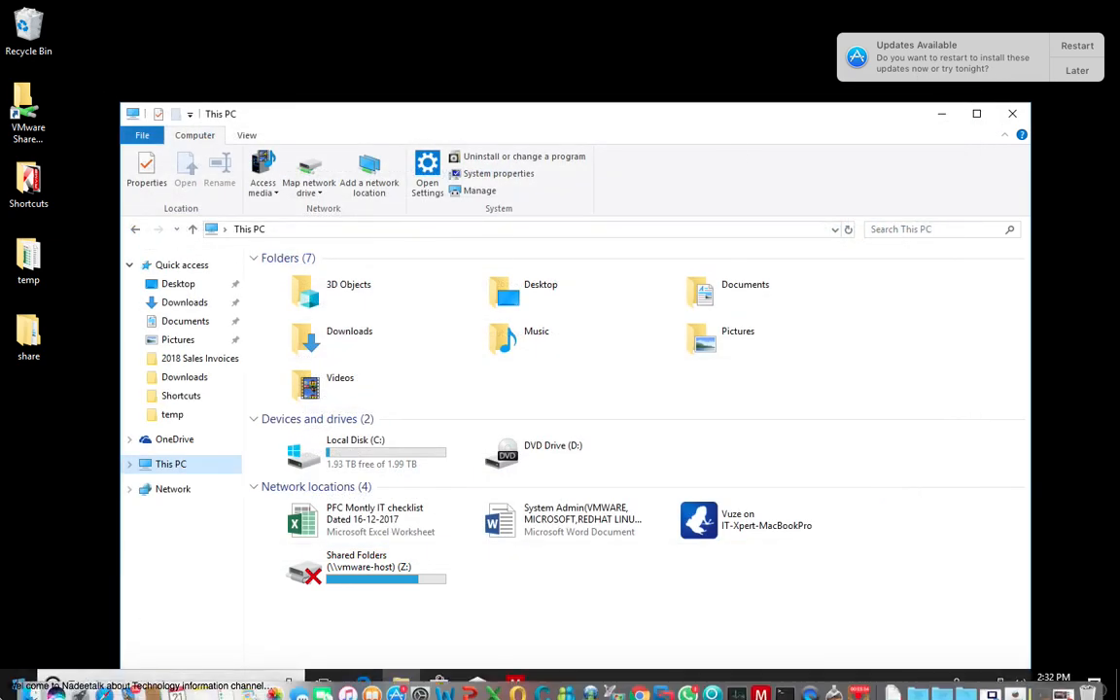
{"action": "right_click", "coordinate": [12, 674]}
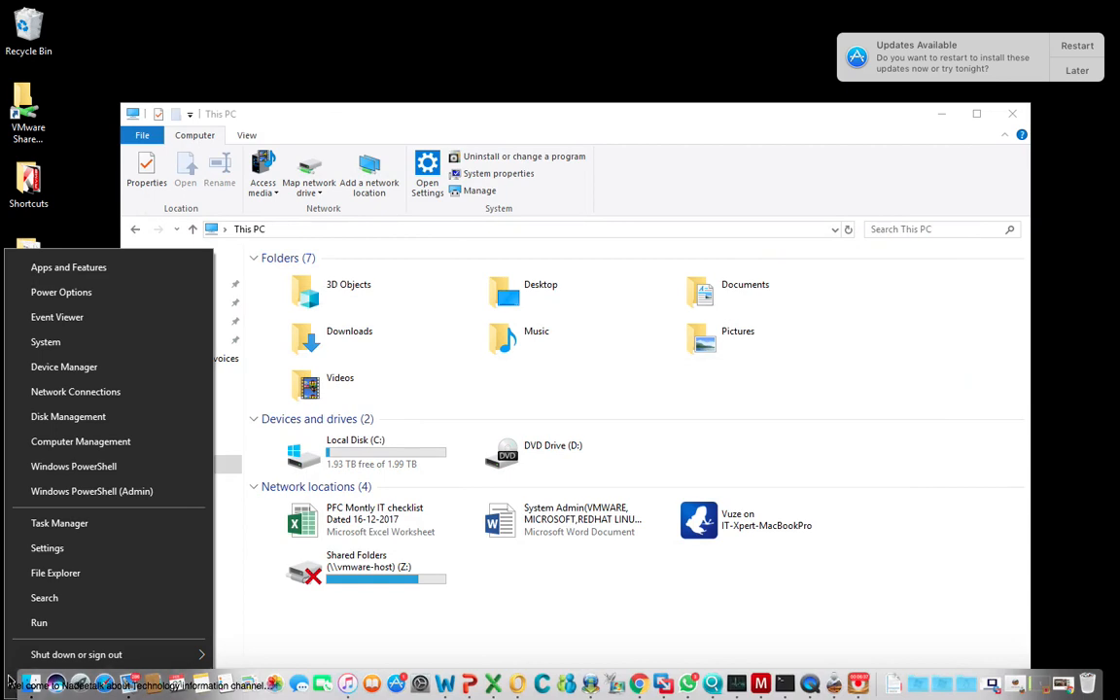
{"action": "left_click", "coordinate": [121, 32]}
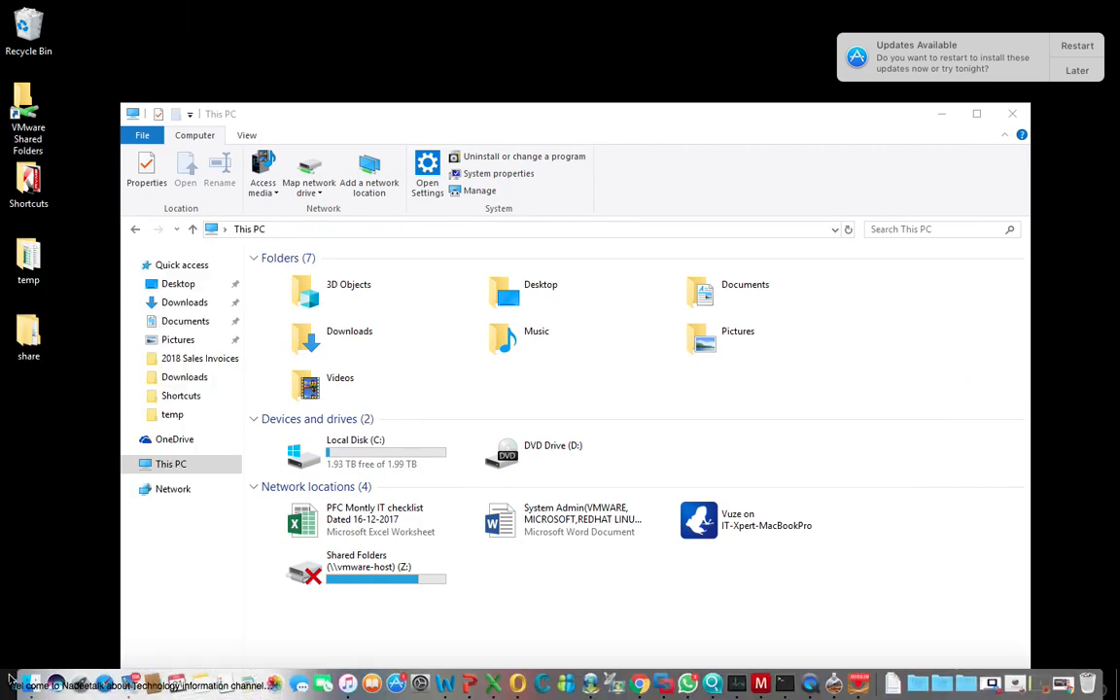
Switch from the current account's session to the Windows sign-in screen.
{"action": "key", "text": "super"}
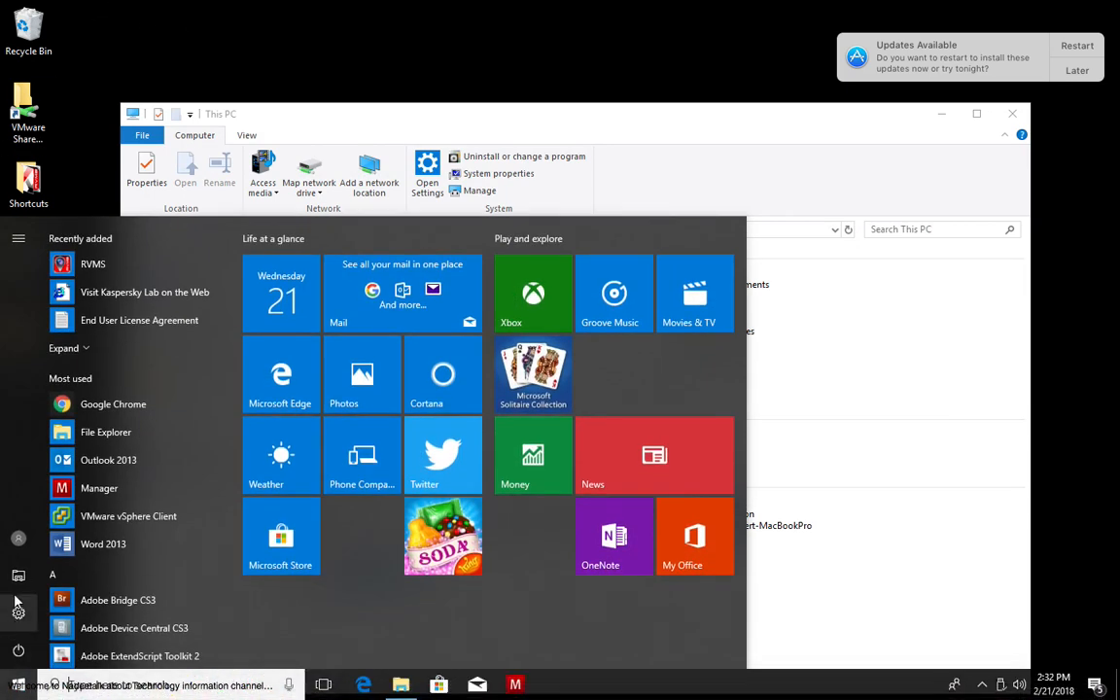
{"action": "left_click", "coordinate": [17, 537]}
{"action": "left_click", "coordinate": [44, 499]}
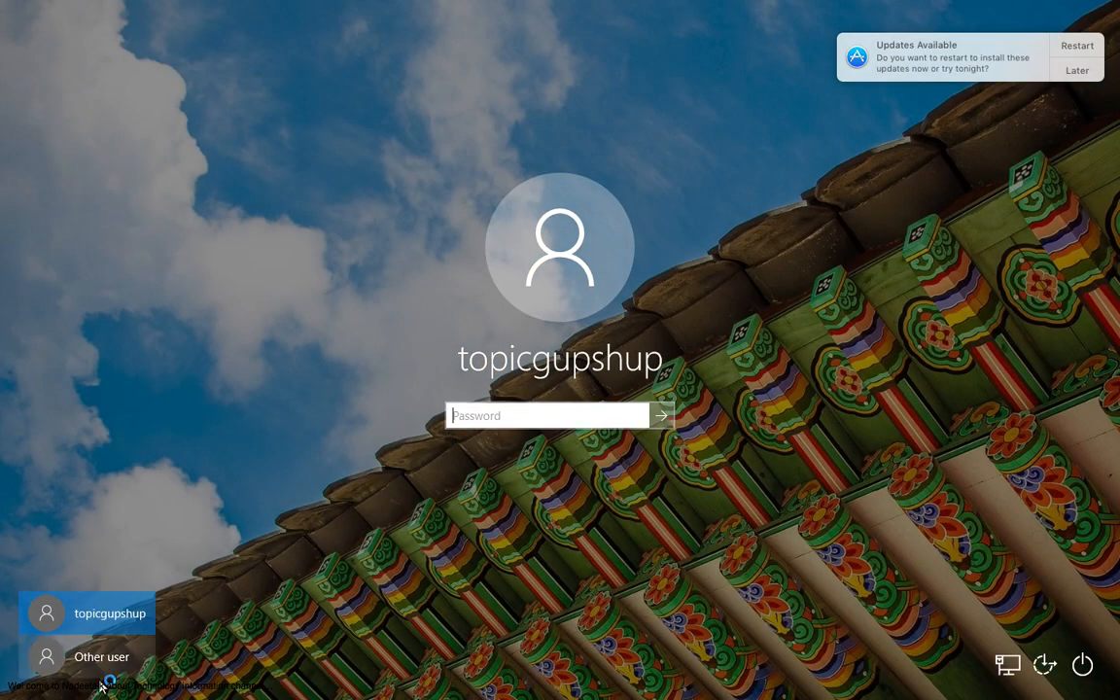
Choose the Other user sign-in and enter the local user name itprowin10\test1.
{"action": "left_click", "coordinate": [84, 658]}
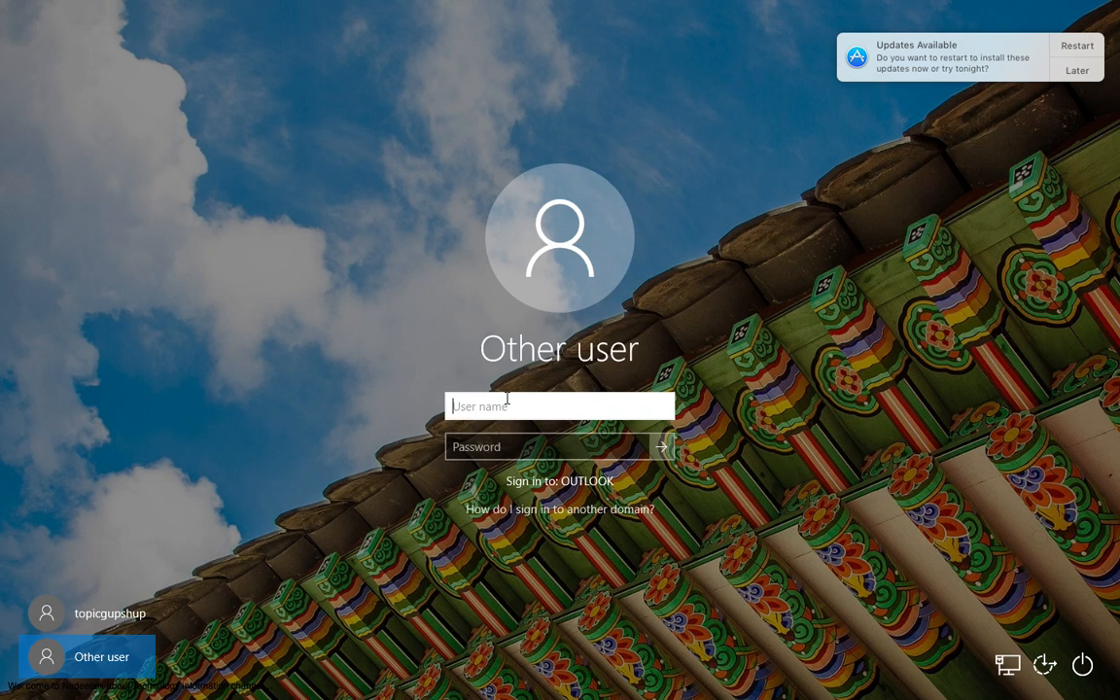
{"action": "type", "text": "itprowin10\\"}
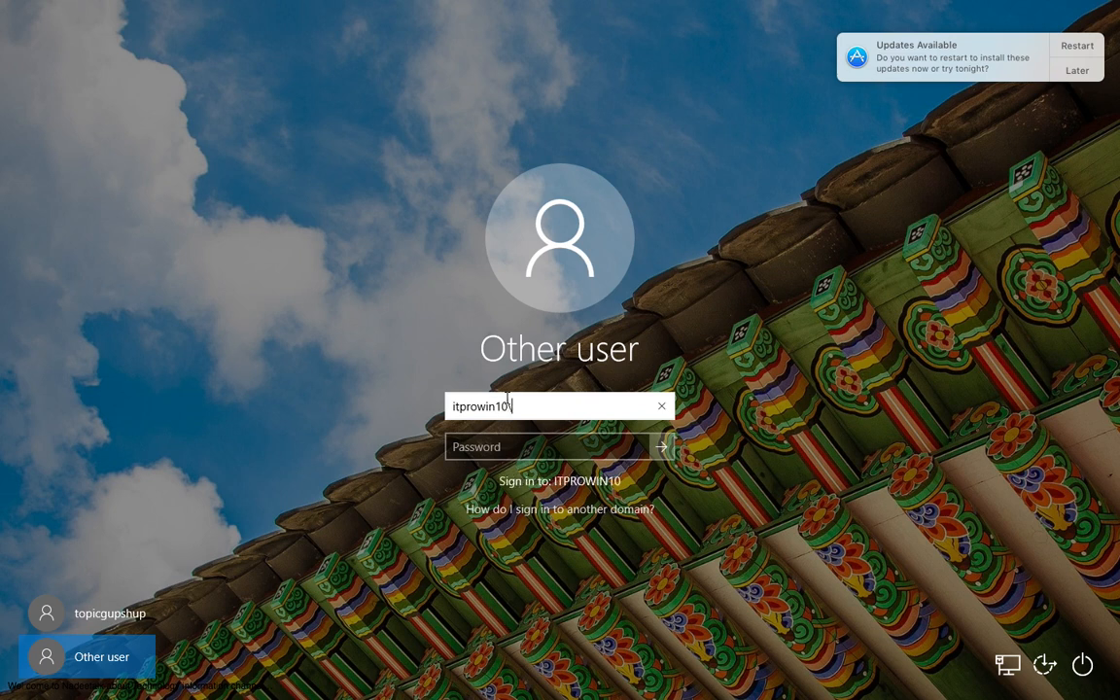
{"action": "type", "text": "test1"}
Enter the account password for the local test1 user and sign in.
{"action": "key", "text": "Tab"}
{"action": "type", "text": "••••••"}
{"action": "key", "text": "Return"}
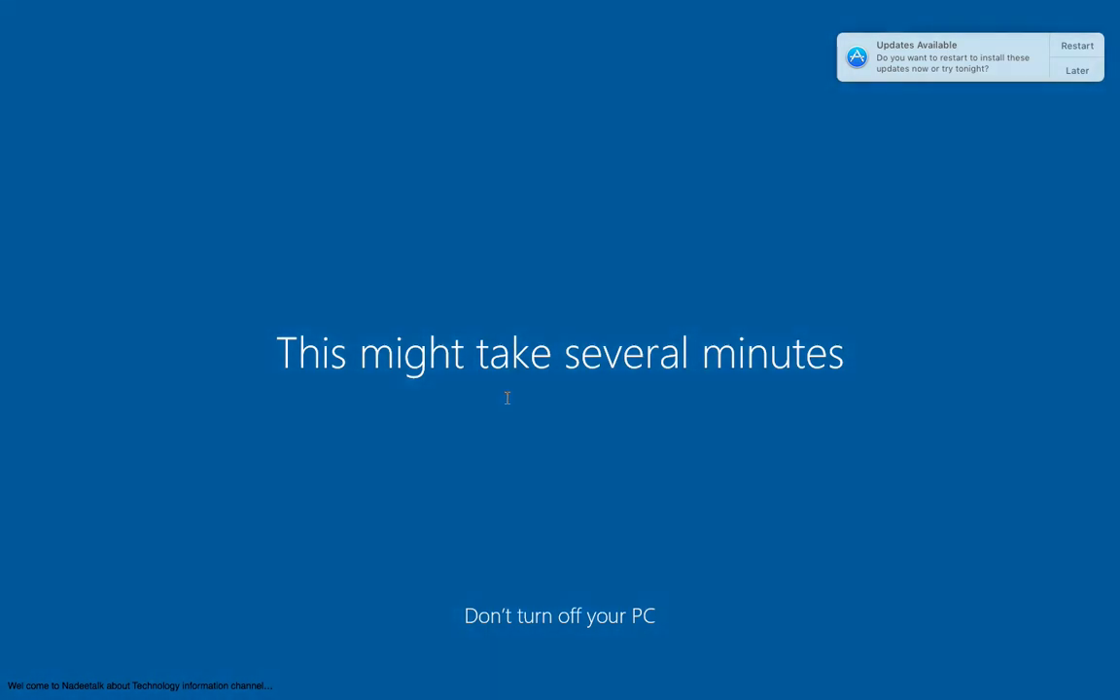
Switch from the virtual machine to the Mac's Finder and minimize the Desktop folder window.
{"action": "key", "text": "ctrl+Left"}
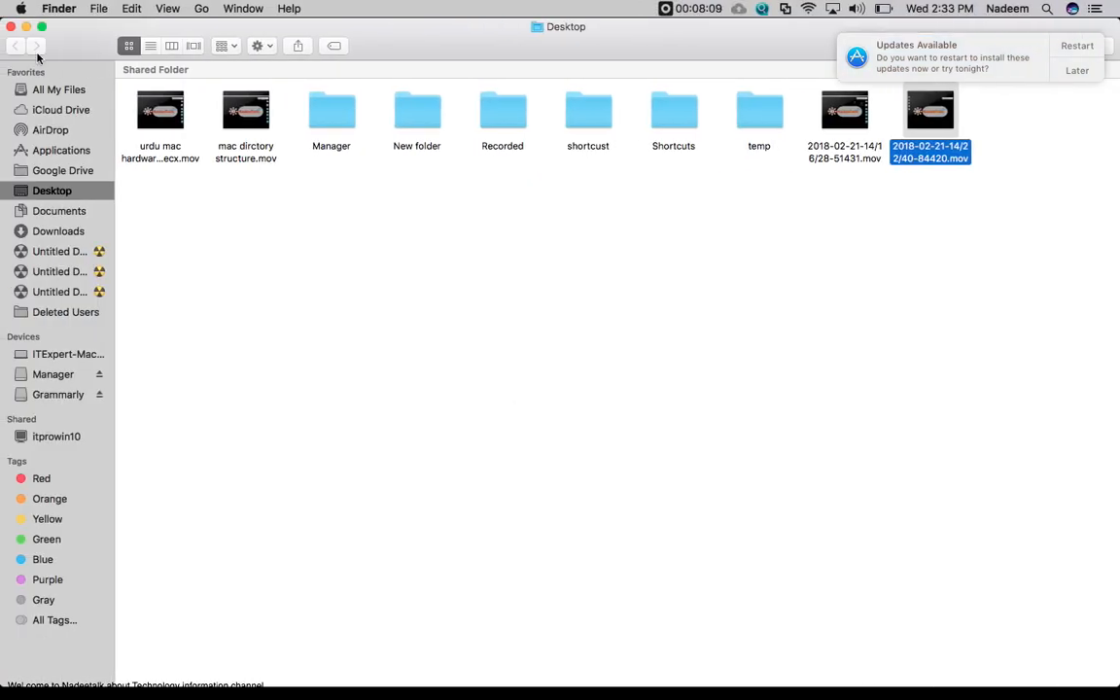
{"action": "left_click", "coordinate": [26, 26]}
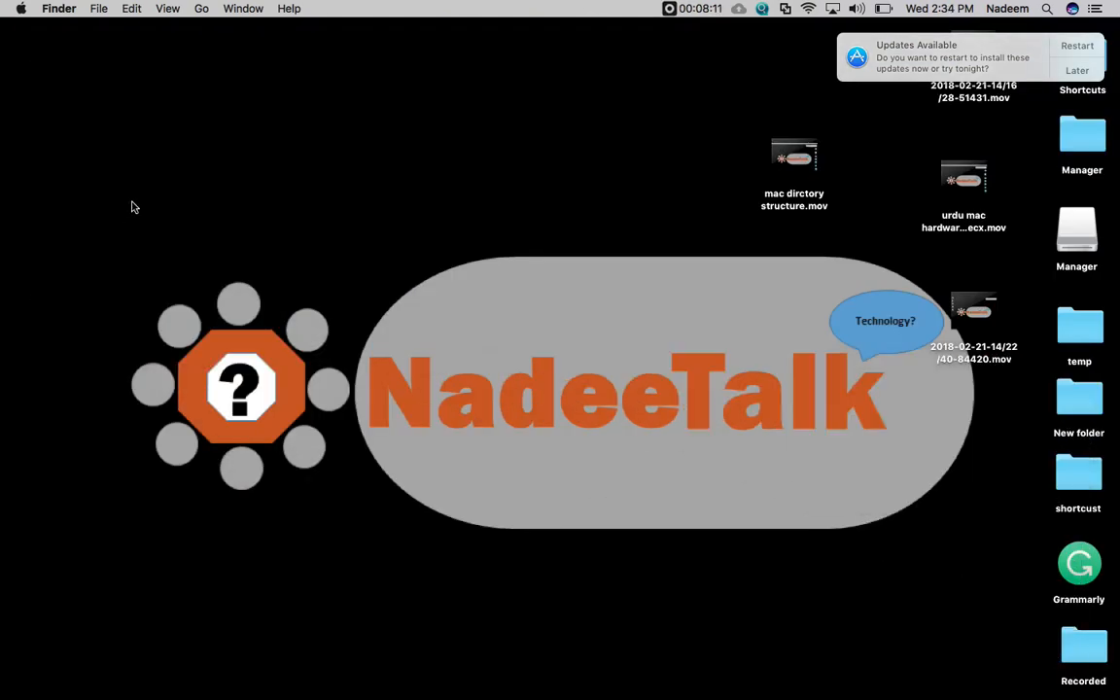